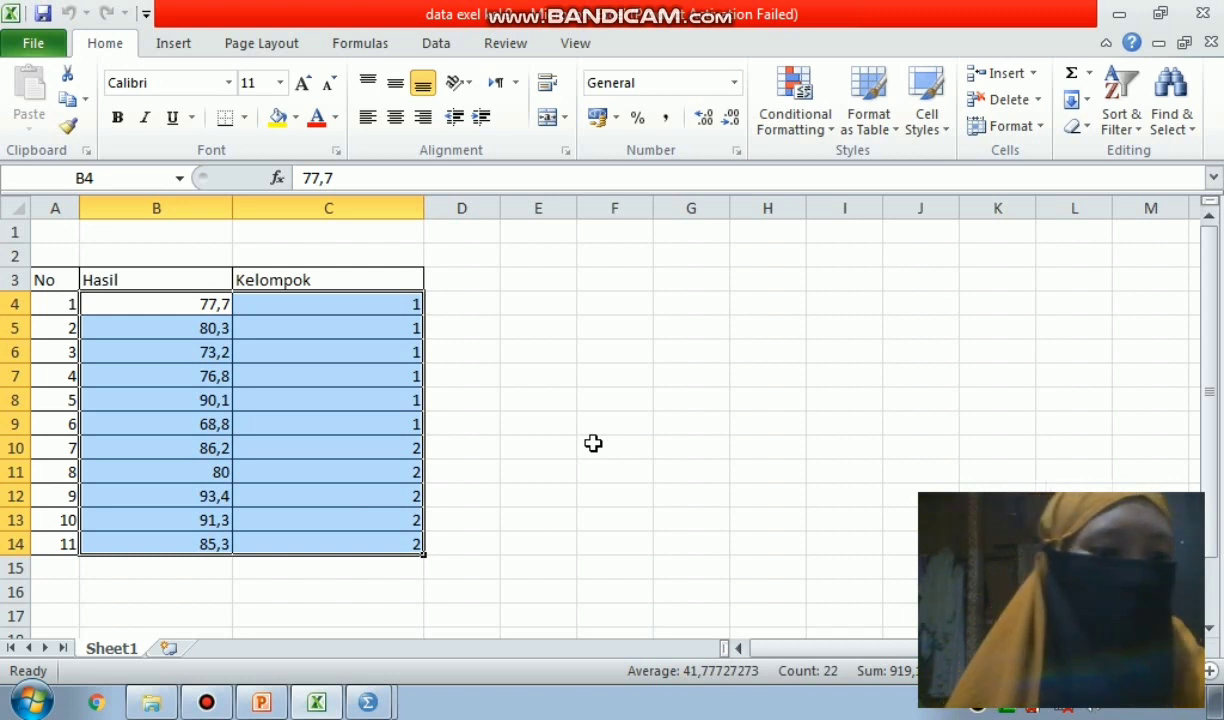
- Switch to the SPSS Data Editor and define two variables named Hasil and Kelompok
{"action": "left_click", "coordinate": [366, 700]}
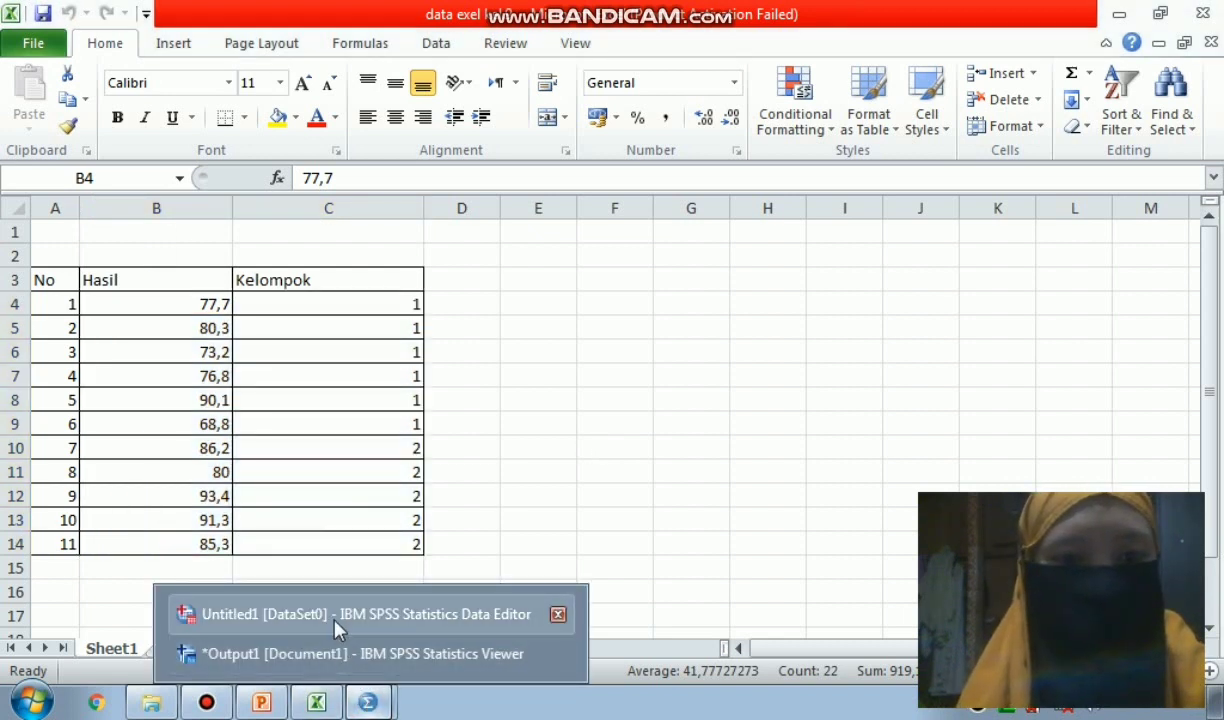
{"action": "left_click", "coordinate": [321, 618]}
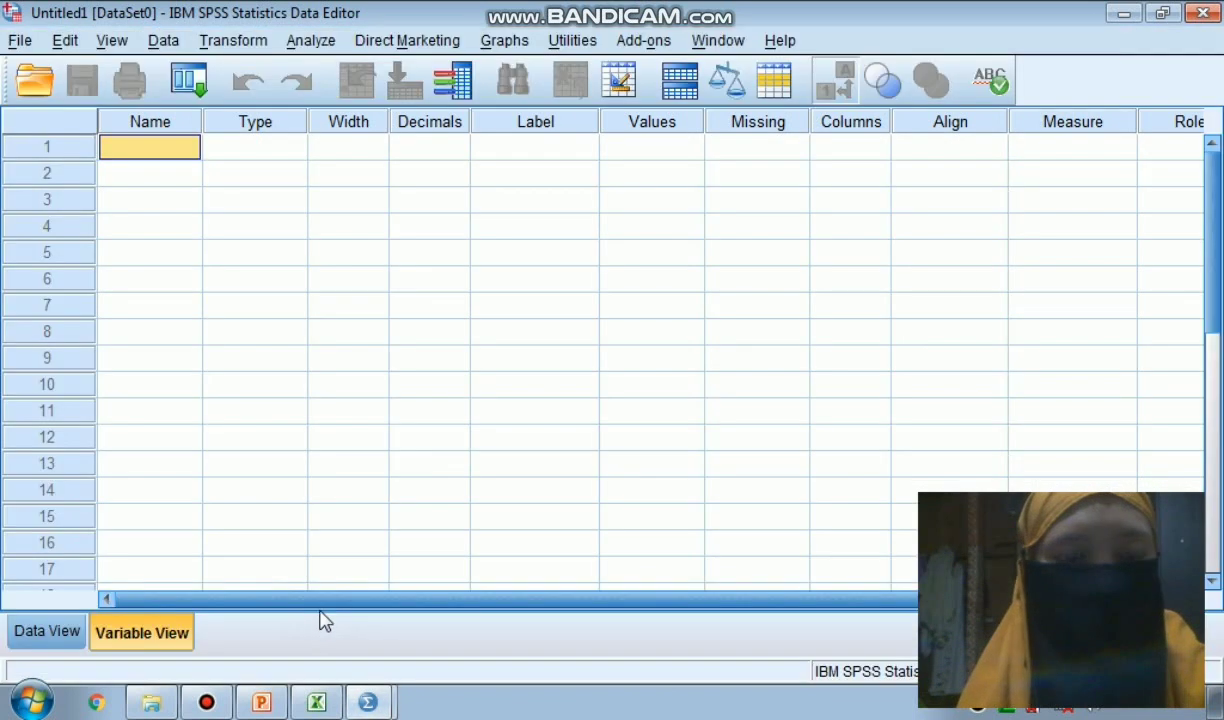
{"action": "double_click", "coordinate": [161, 147]}
{"action": "type", "text": "Hasil"}
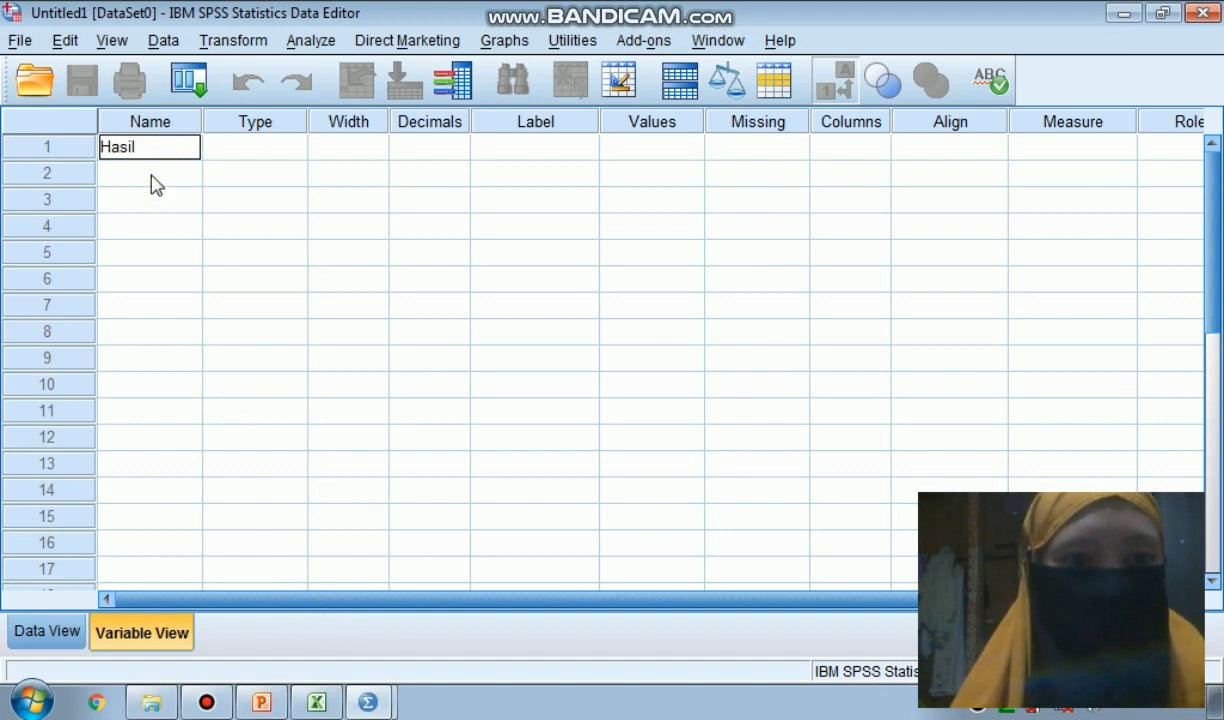
{"action": "left_click", "coordinate": [151, 177]}
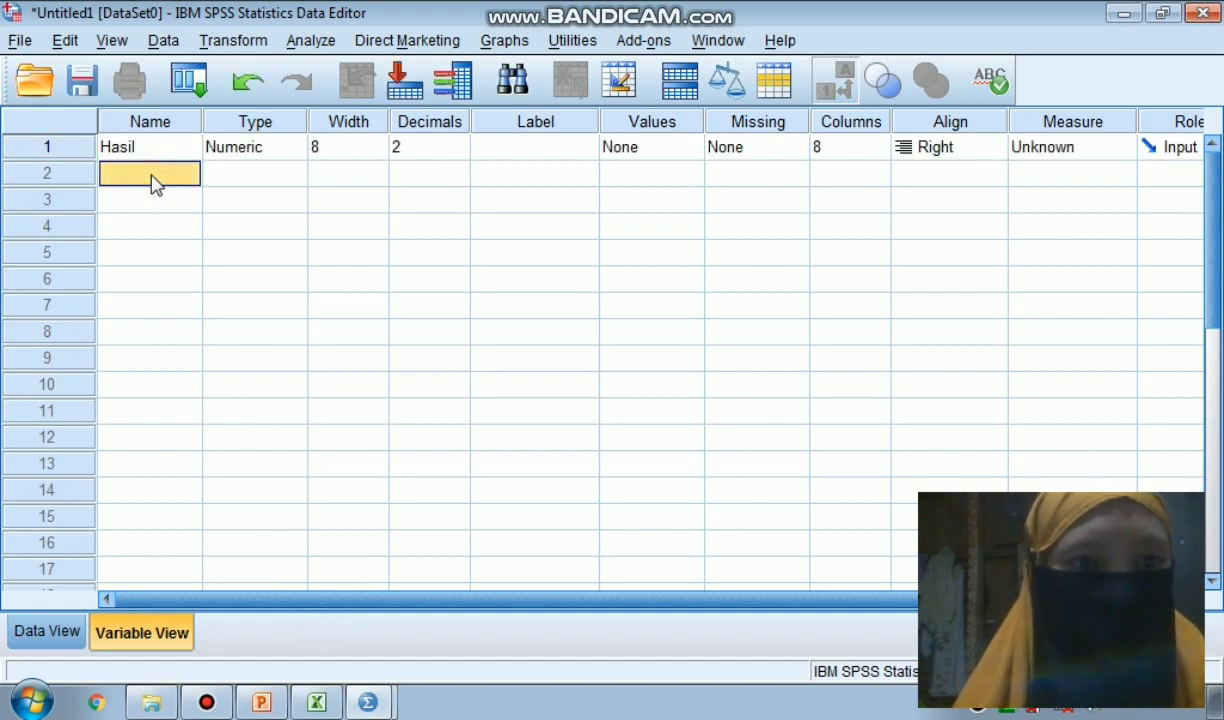
{"action": "double_click", "coordinate": [153, 175]}
{"action": "type", "text": "Kelompok"}
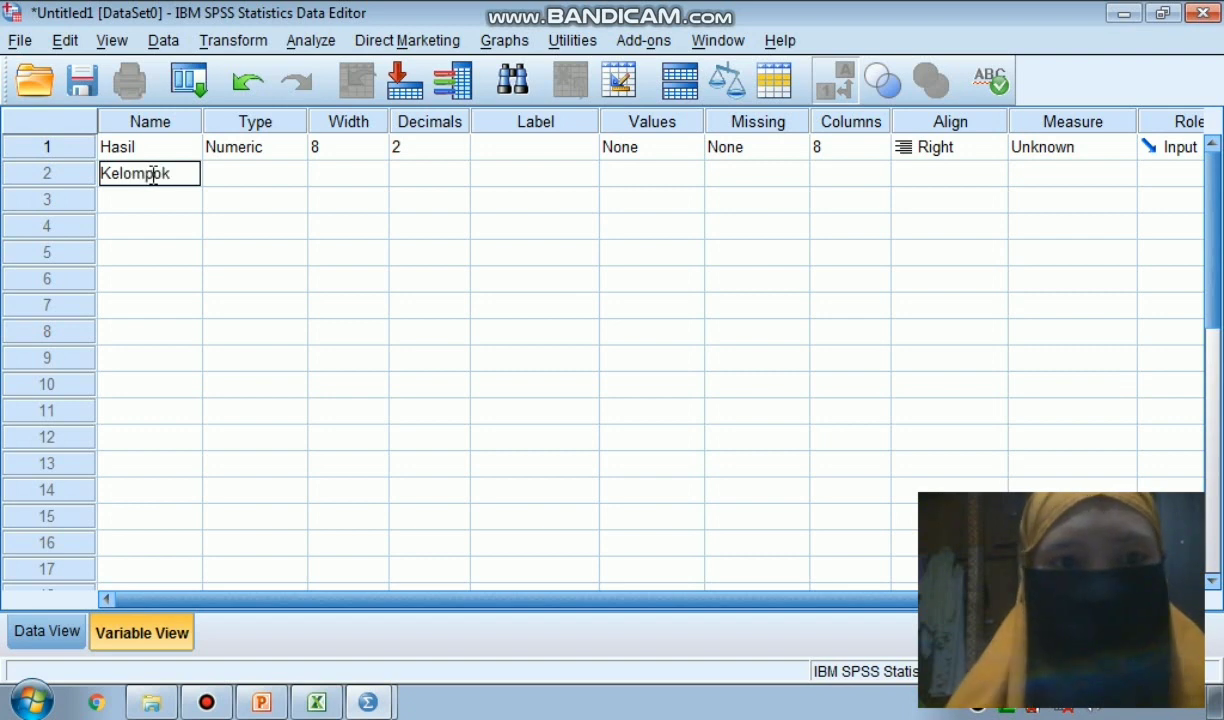
{"action": "left_click", "coordinate": [266, 170]}
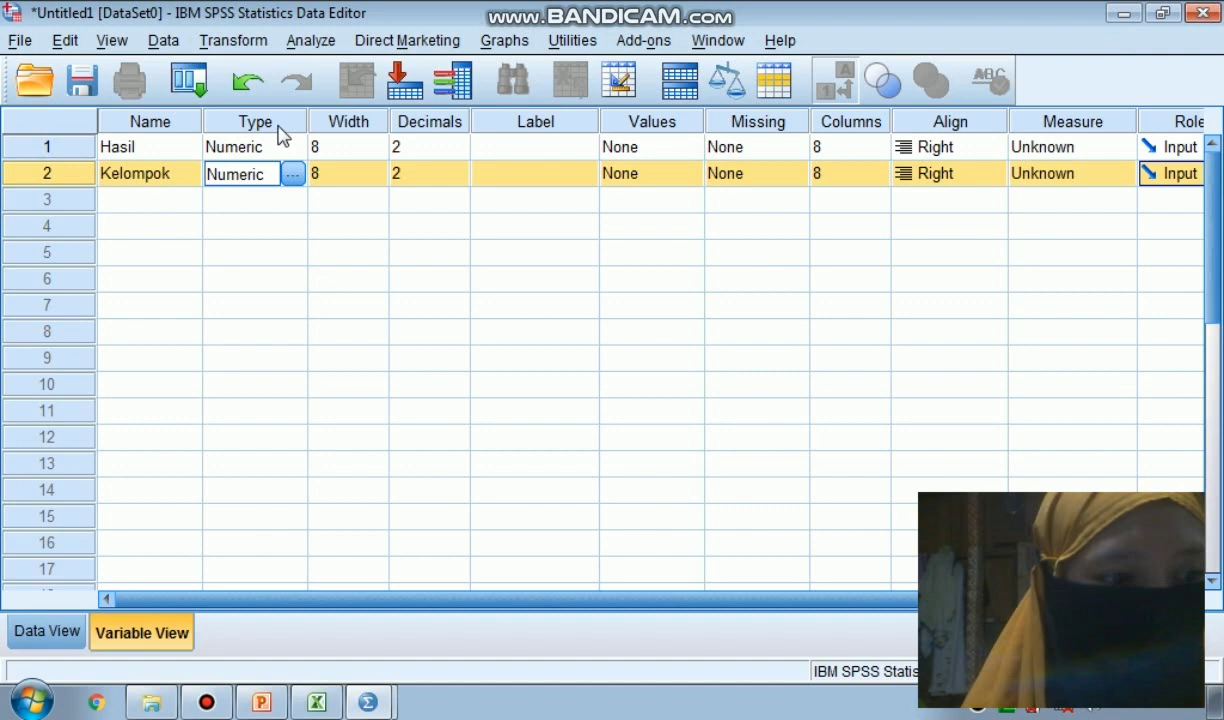
- Set the decimals to 1 for the Hasil variable and 0 for the Kelompok variable
{"action": "left_click", "coordinate": [418, 150]}
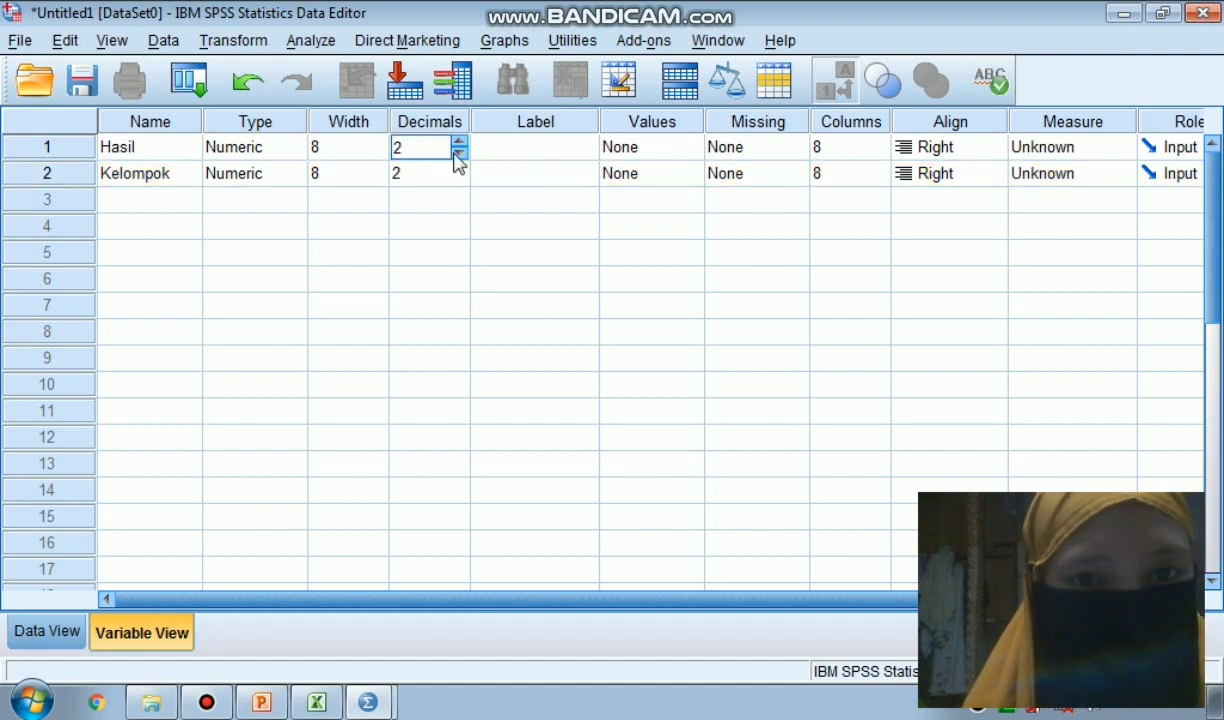
{"action": "left_click", "coordinate": [458, 153]}
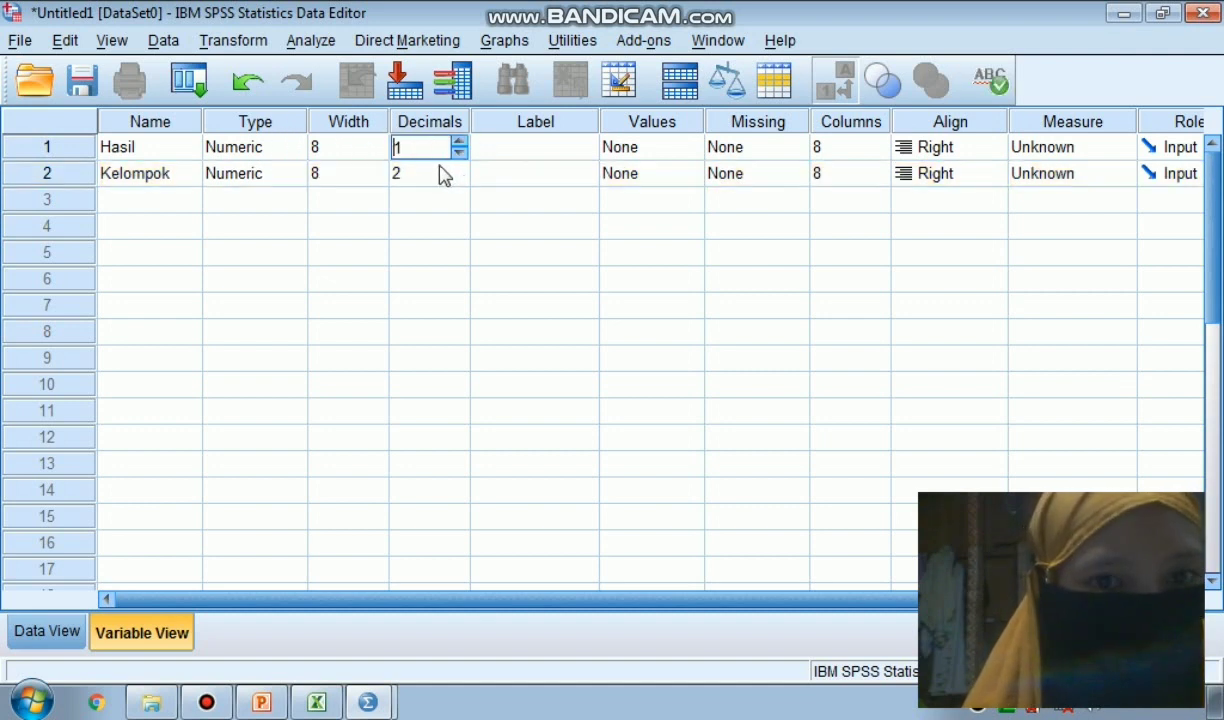
{"action": "left_click", "coordinate": [440, 172]}
{"action": "left_click", "coordinate": [459, 180]}
{"action": "left_click", "coordinate": [459, 180]}
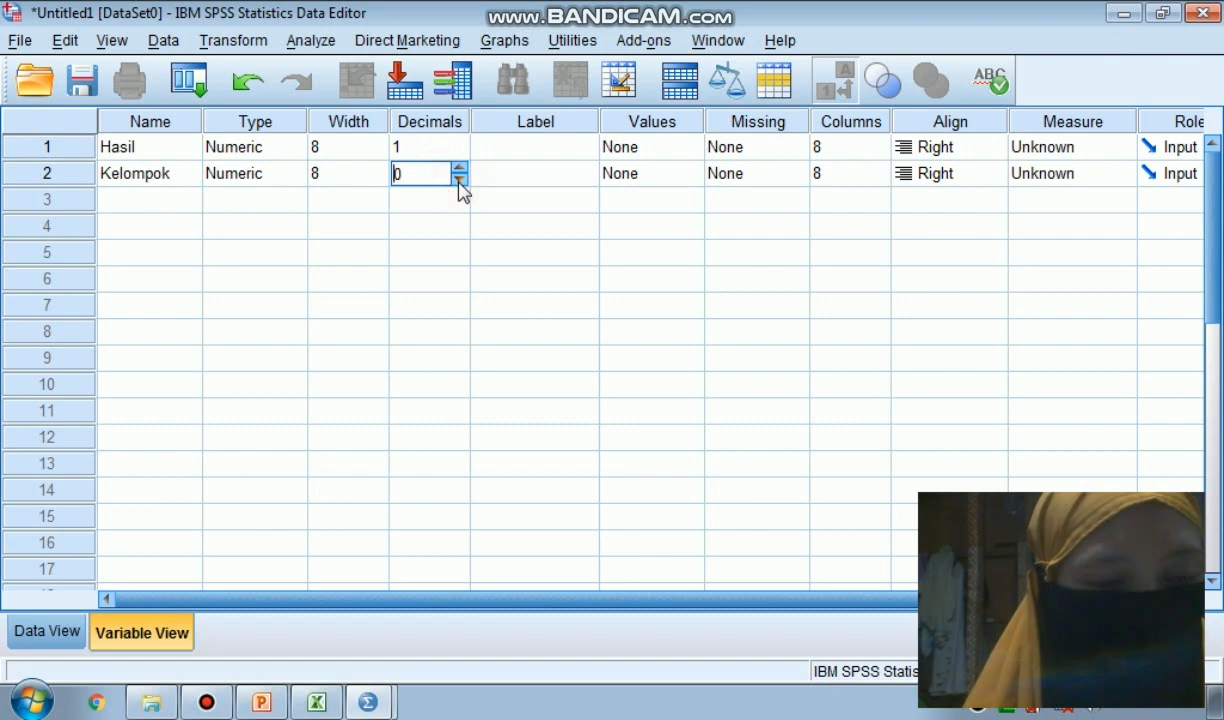
- Label the Hasil variable "Hasil Belajar" and the Kelompok variable "Kelompok"
{"action": "left_click", "coordinate": [539, 150]}
{"action": "left_click", "coordinate": [539, 147]}
{"action": "type", "text": "Hasil Belajar"}
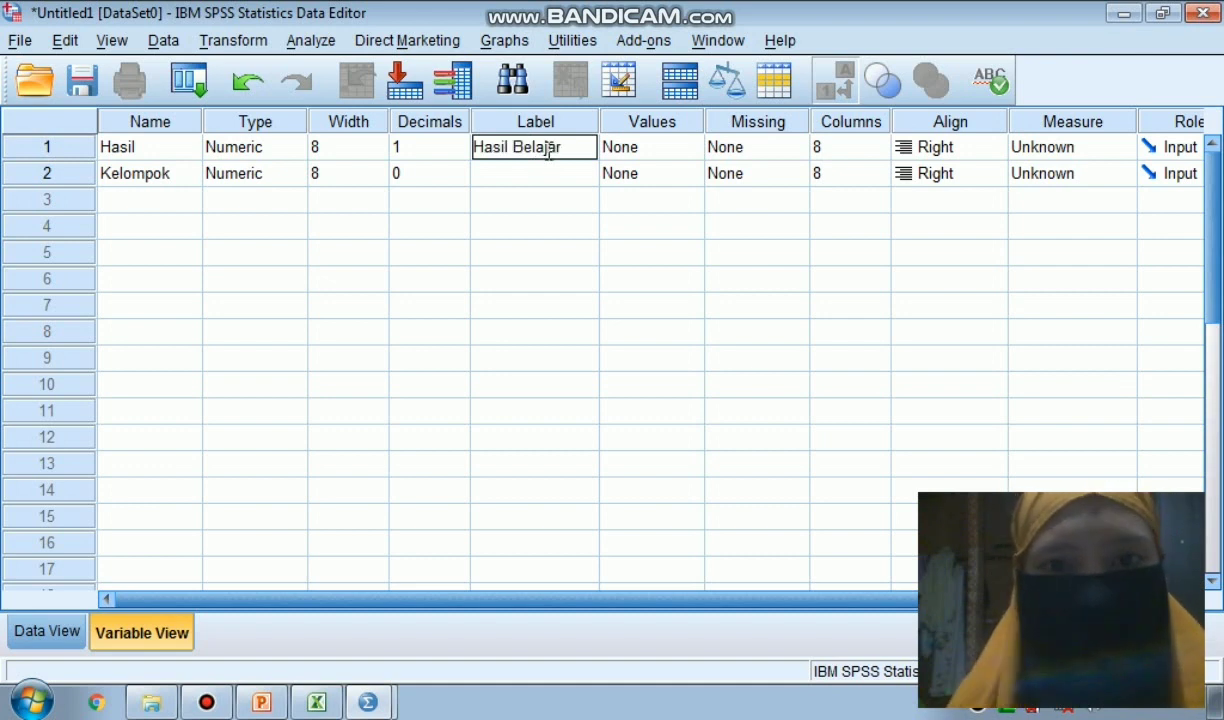
{"action": "left_click", "coordinate": [549, 176]}
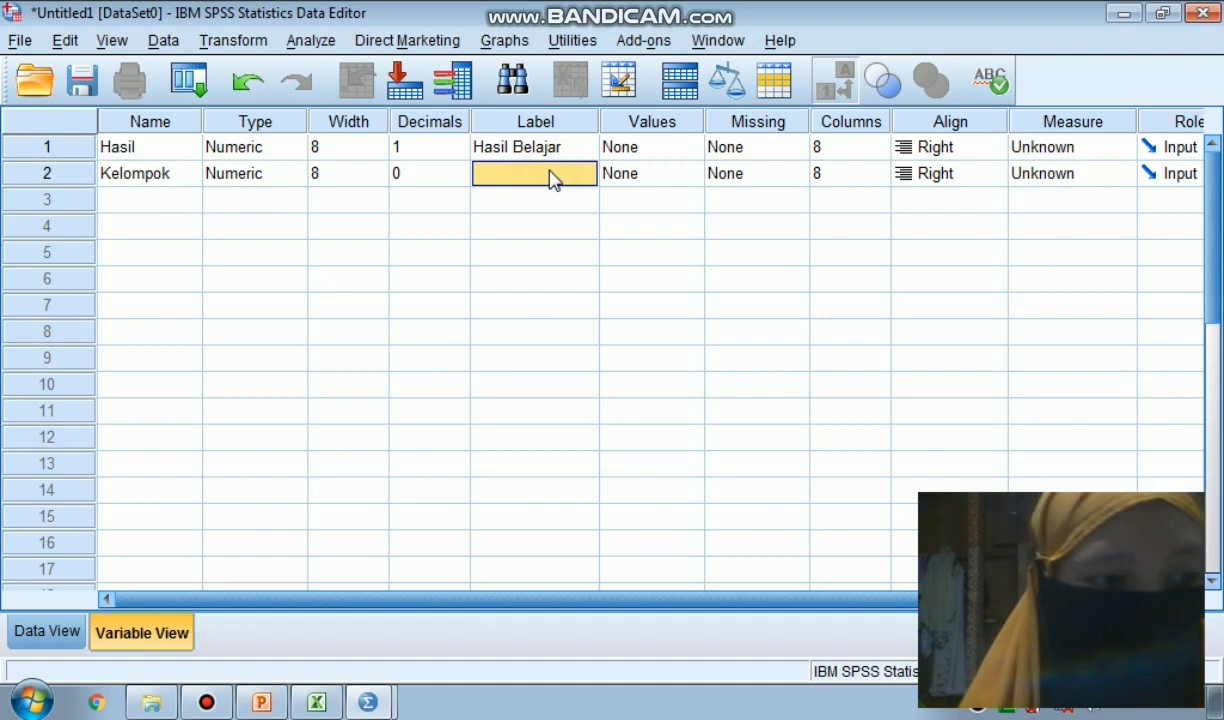
{"action": "type", "text": "Kelompok"}
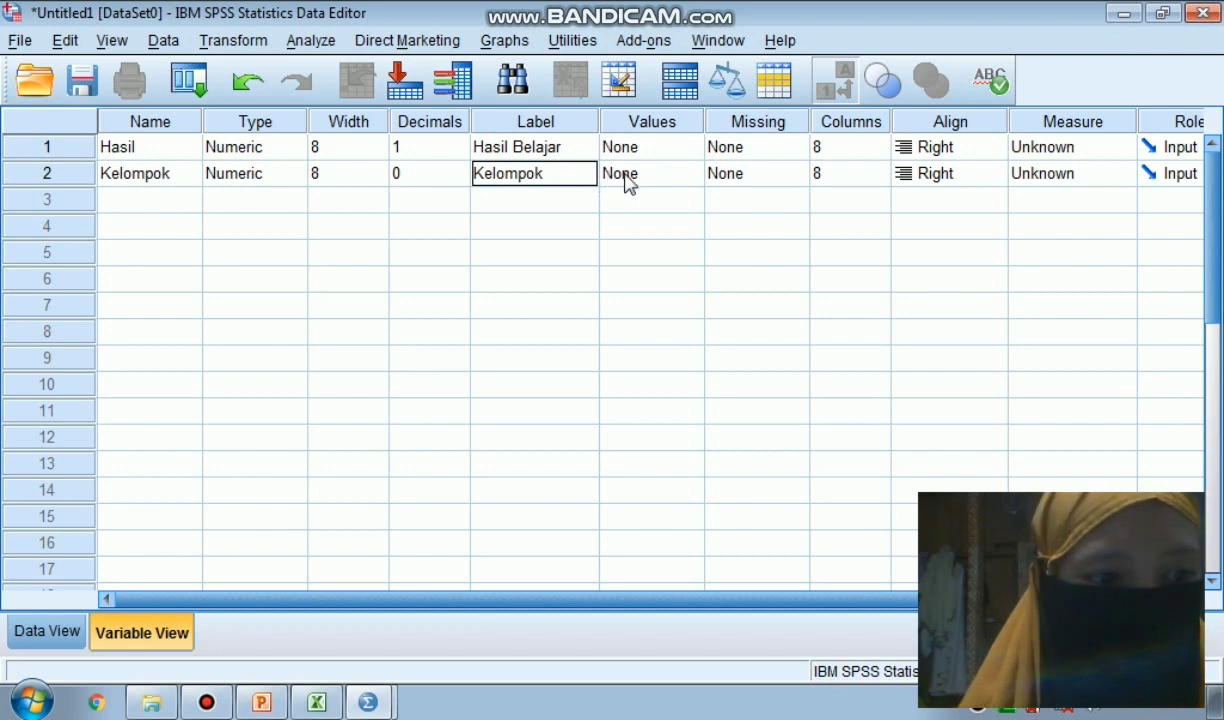
- Add a value label to the Kelompok variable that defines 1 as "Kelompok A"
{"action": "left_click", "coordinate": [674, 186]}
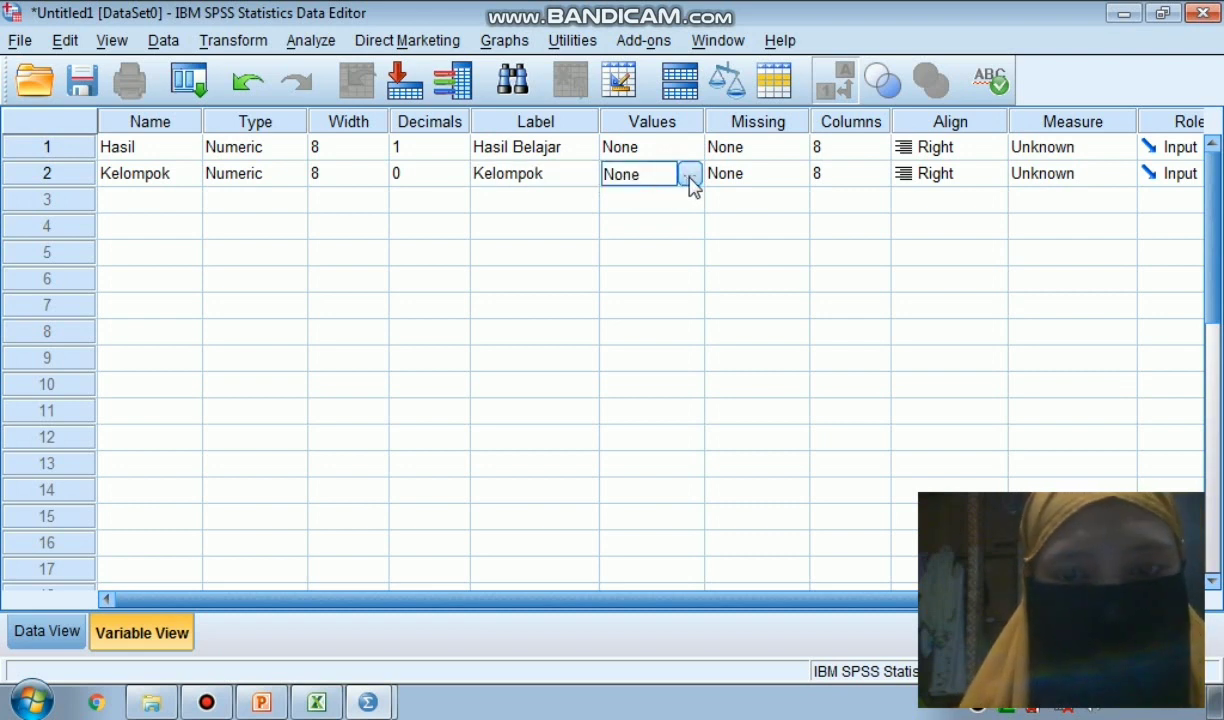
{"action": "left_click", "coordinate": [690, 180]}
{"action": "left_click", "coordinate": [433, 252]}
{"action": "type", "text": "1"}
{"action": "left_click", "coordinate": [452, 287]}
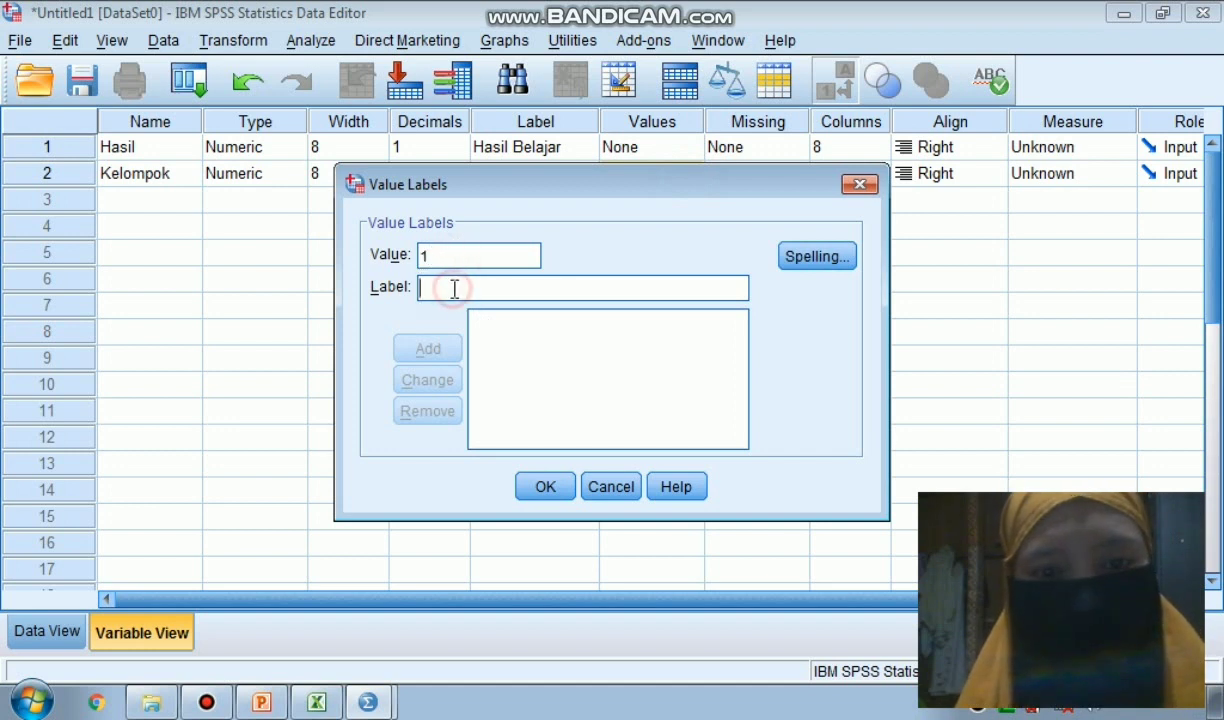
{"action": "type", "text": "Kelo"}
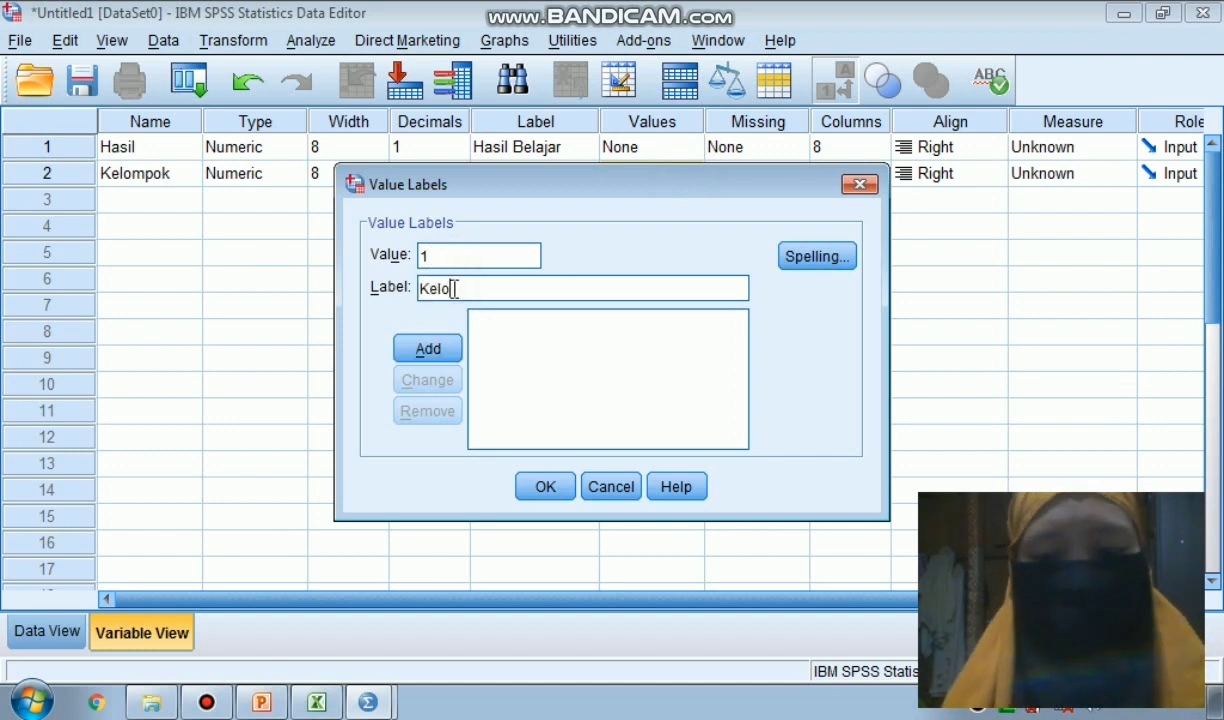
{"action": "type", "text": "mpok A"}
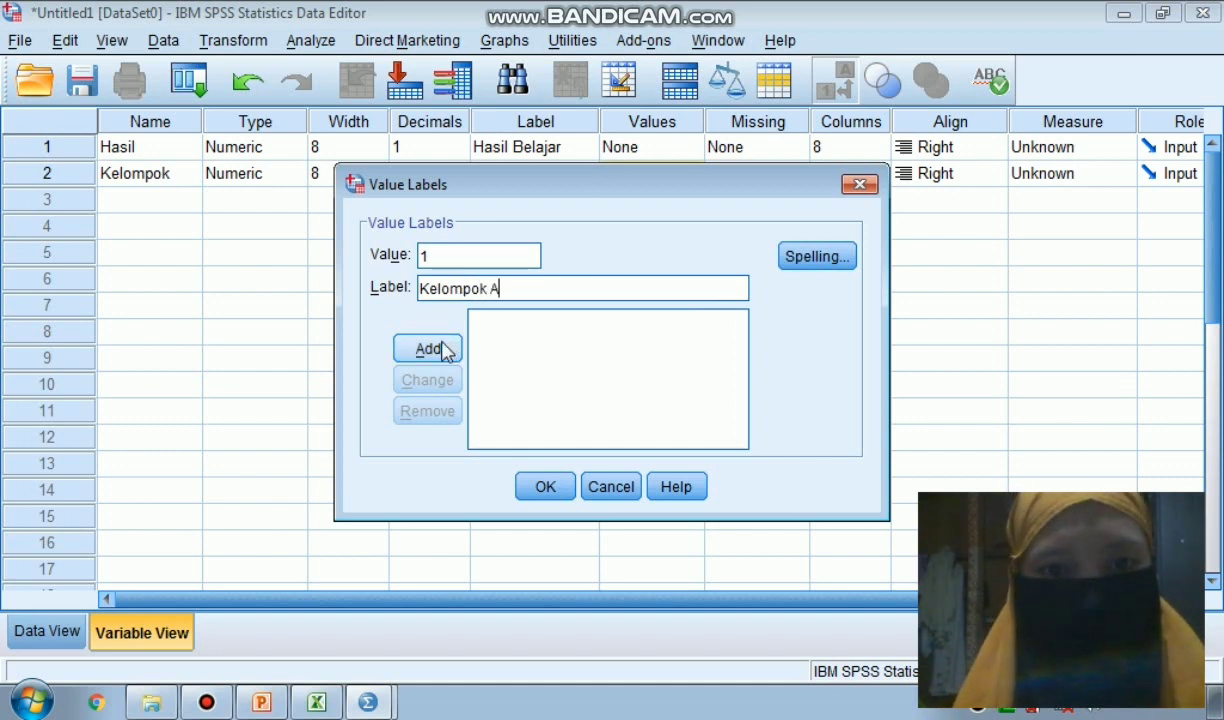
{"action": "left_click", "coordinate": [445, 349]}
- Add the value label 2 = "Kelompok B" for the Kelompok variable and accept the value labels
{"action": "left_click", "coordinate": [434, 255]}
{"action": "type", "text": "2"}
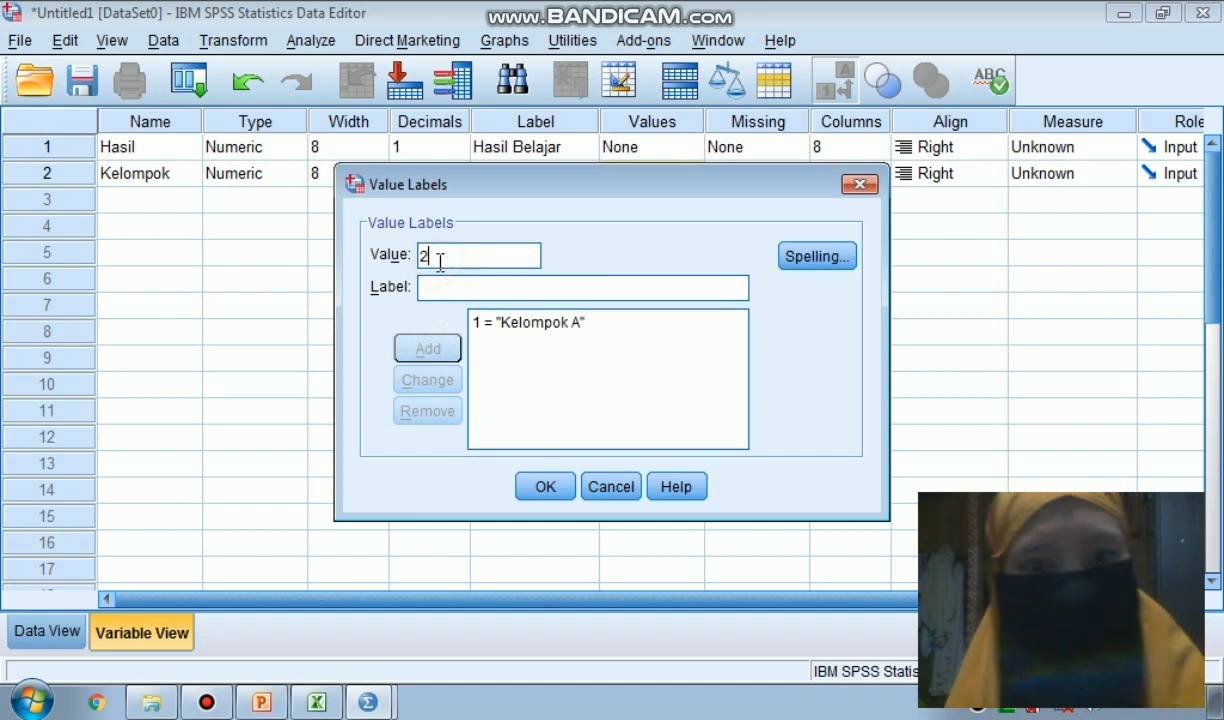
{"action": "left_click", "coordinate": [437, 289]}
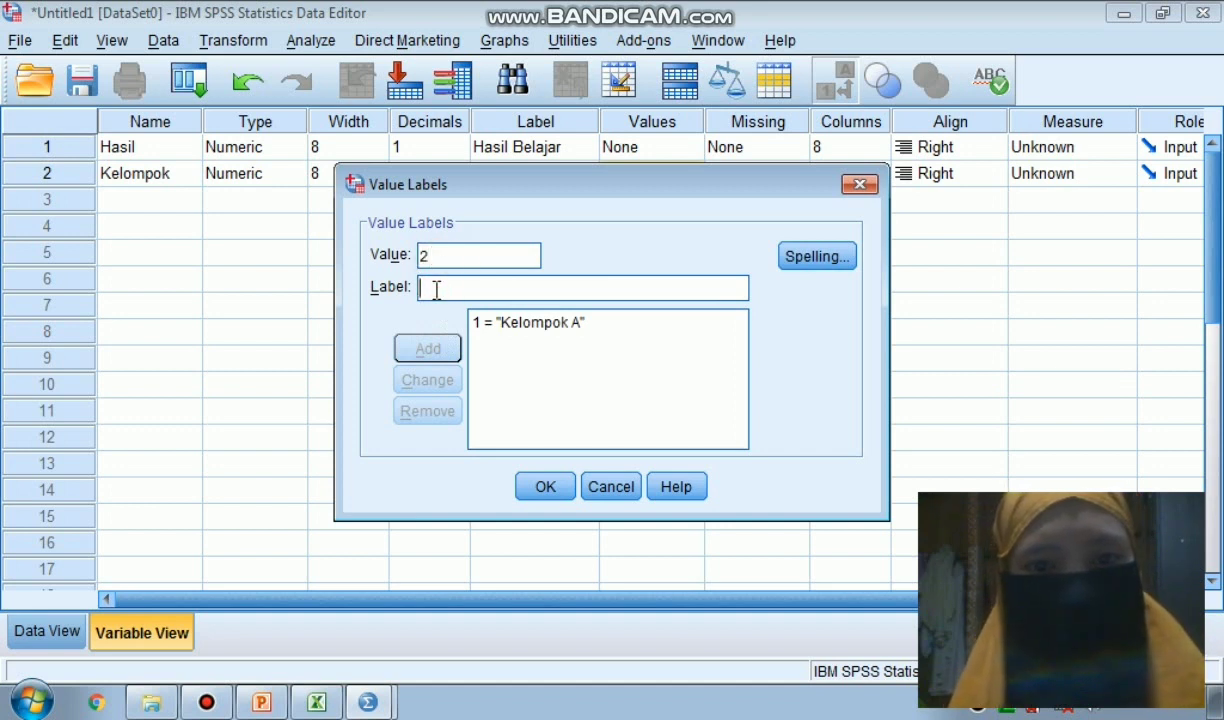
{"action": "type", "text": "Kelompok B"}
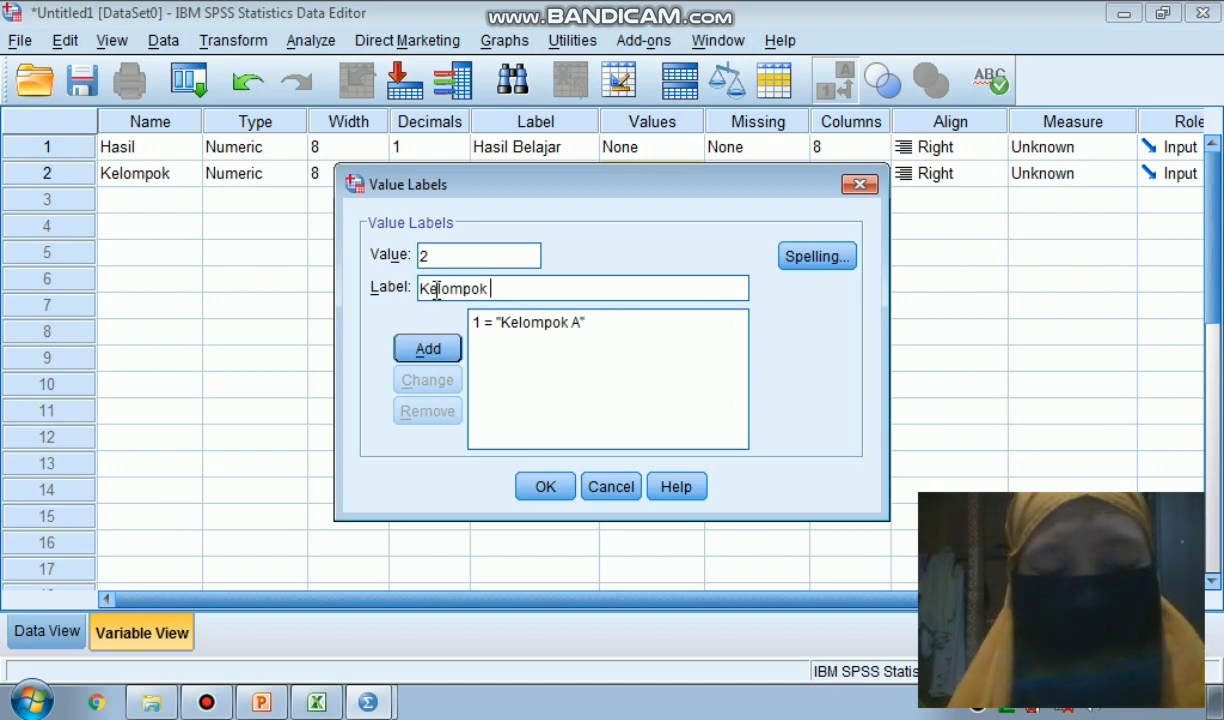
{"action": "left_click", "coordinate": [425, 349]}
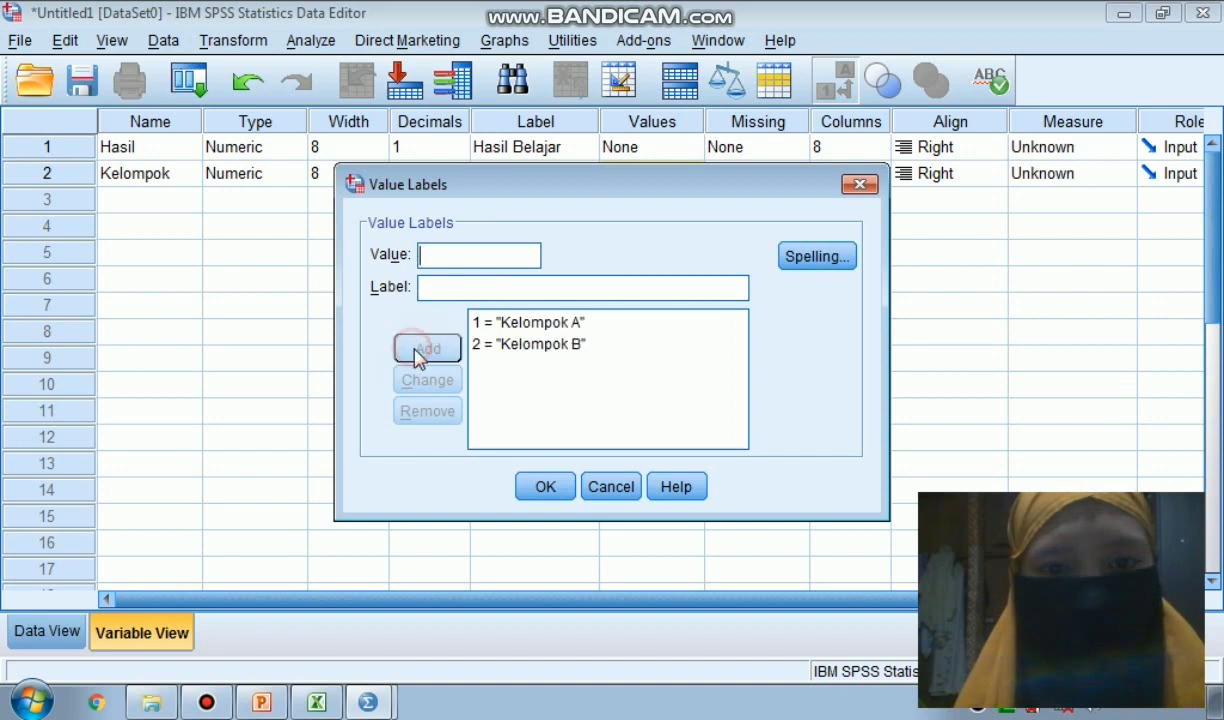
{"action": "left_click", "coordinate": [547, 486]}
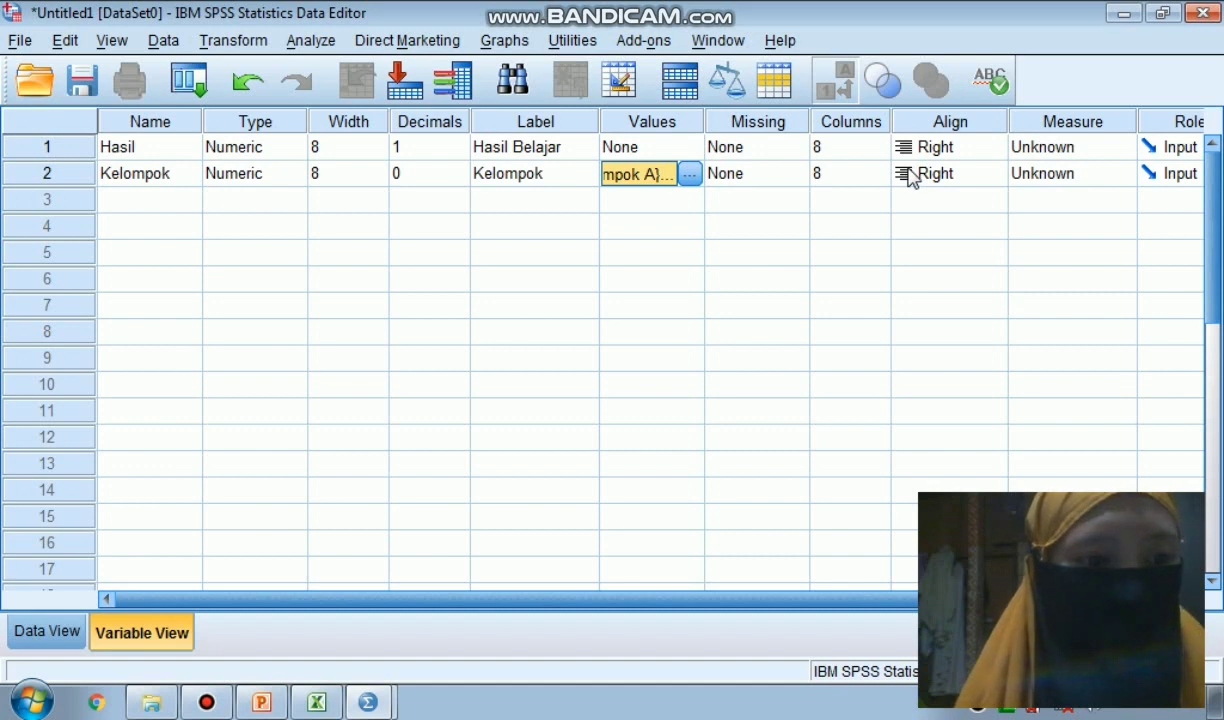
- Set the measurement level to Scale for Hasil and Nominal for Kelompok
{"action": "left_click", "coordinate": [1044, 150]}
{"action": "left_click", "coordinate": [1044, 152]}
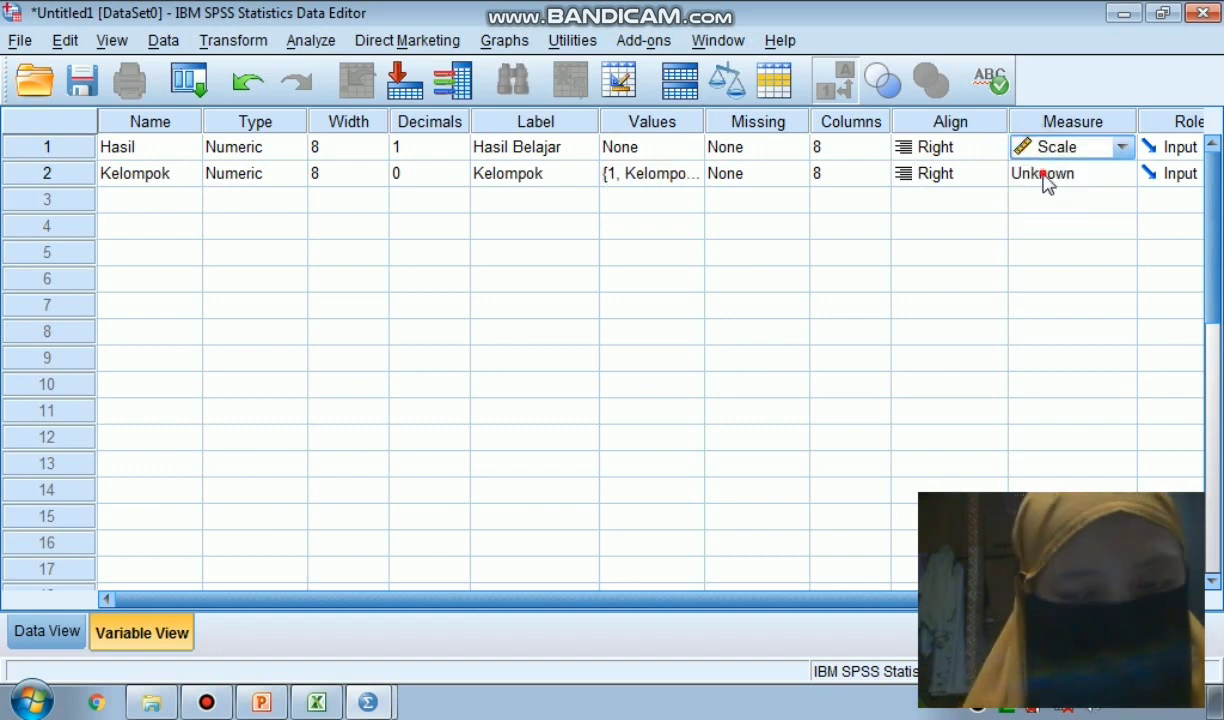
{"action": "left_click", "coordinate": [1046, 186]}
{"action": "left_click", "coordinate": [1062, 252]}
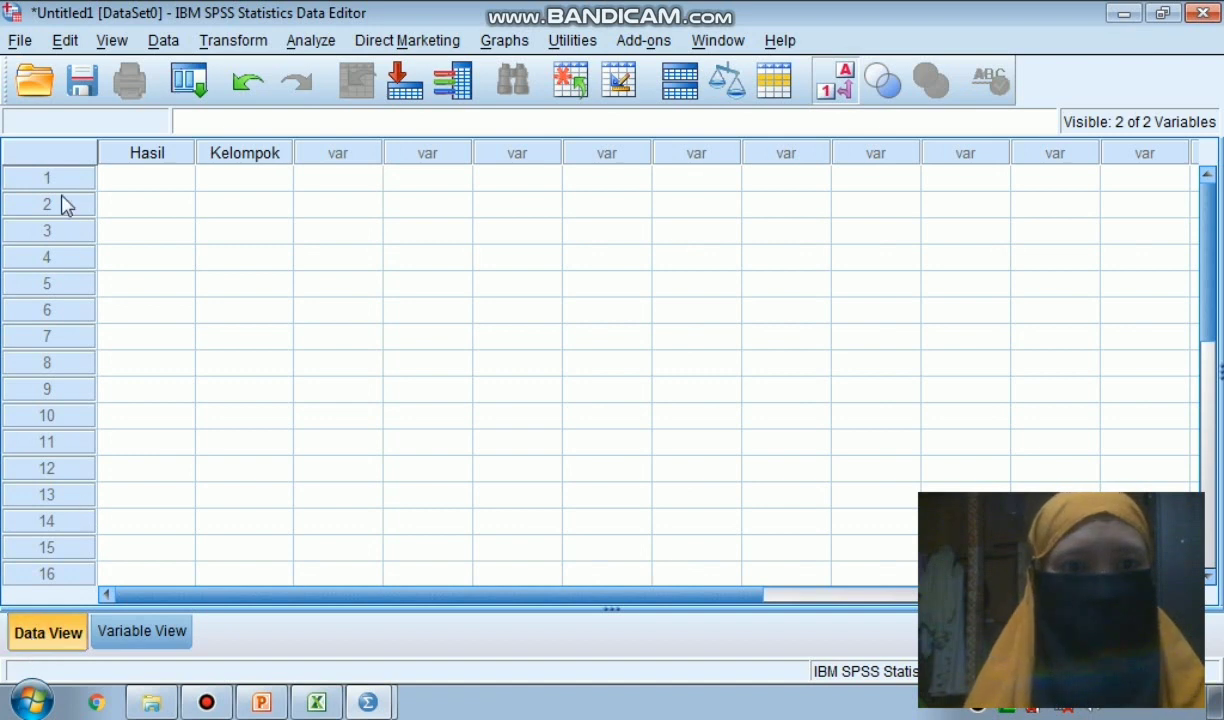
- Select the first Hasil data cell, then copy the Hasil and Kelompok values in B4:C14 of the Excel workbook
{"action": "left_click", "coordinate": [140, 175]}
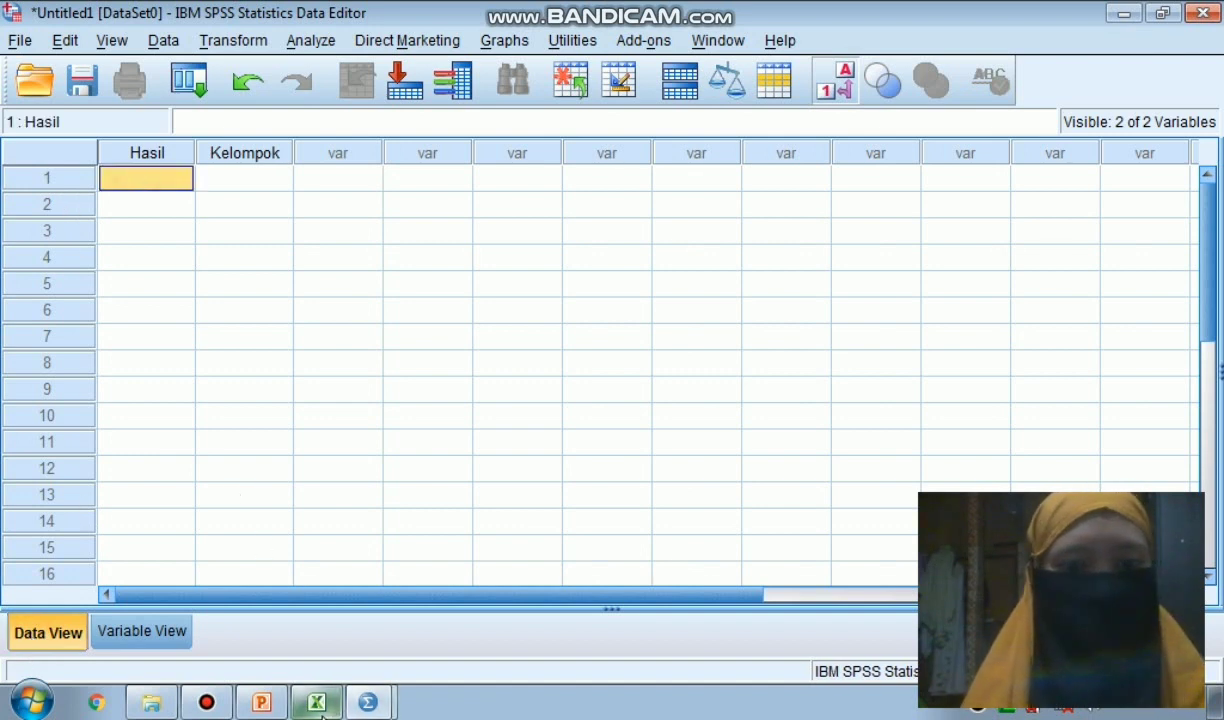
{"action": "mouse_move", "coordinate": [323, 714]}
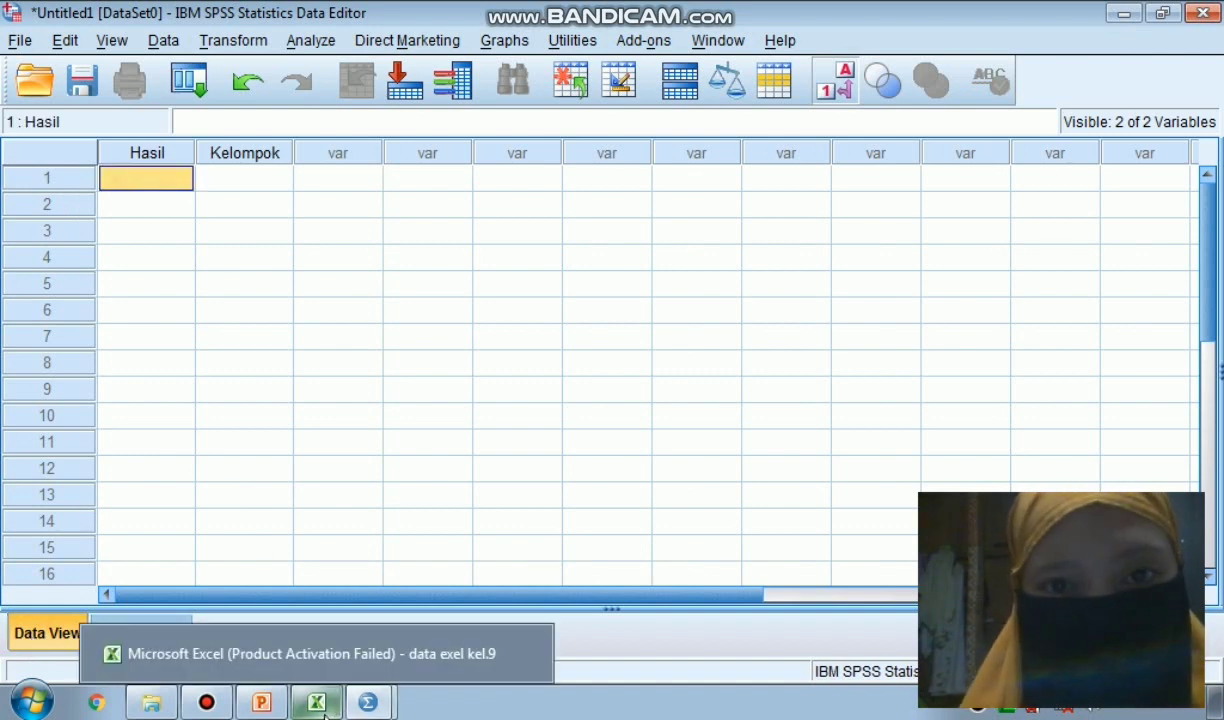
{"action": "left_click", "coordinate": [323, 714]}
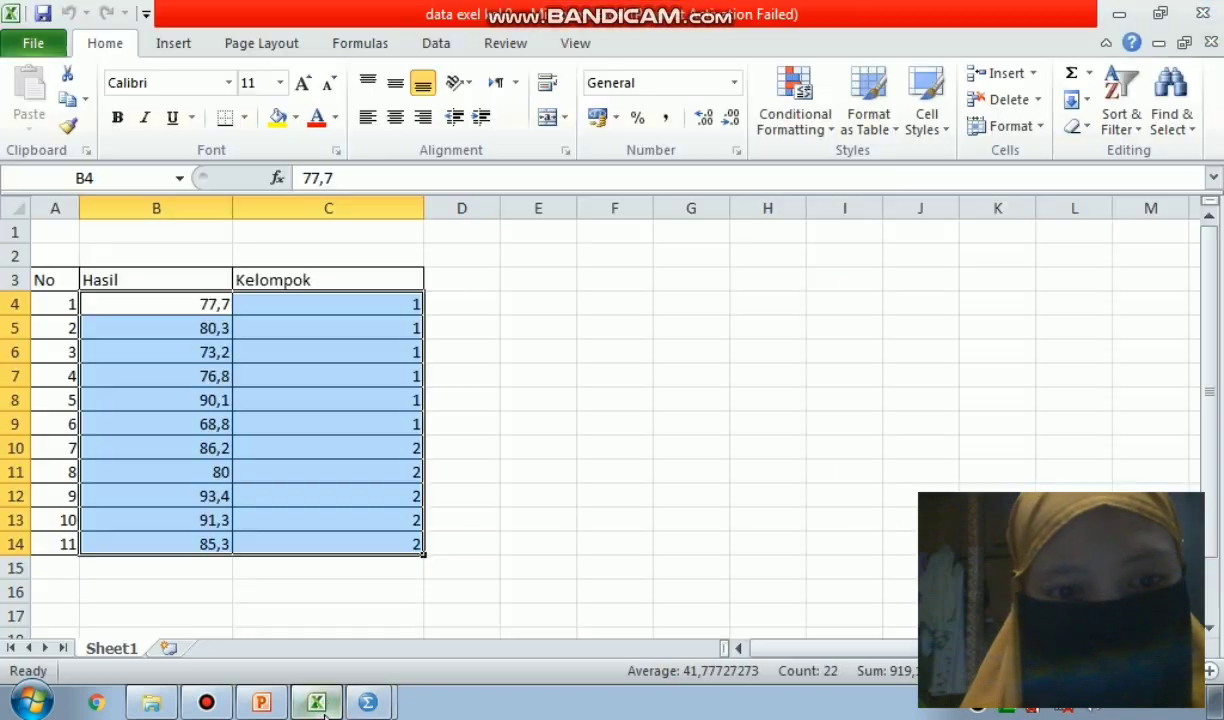
{"action": "left_click", "coordinate": [137, 308]}
{"action": "left_click_drag", "start_coordinate": [137, 308], "coordinate": [333, 544]}
{"action": "key", "text": "ctrl+c"}
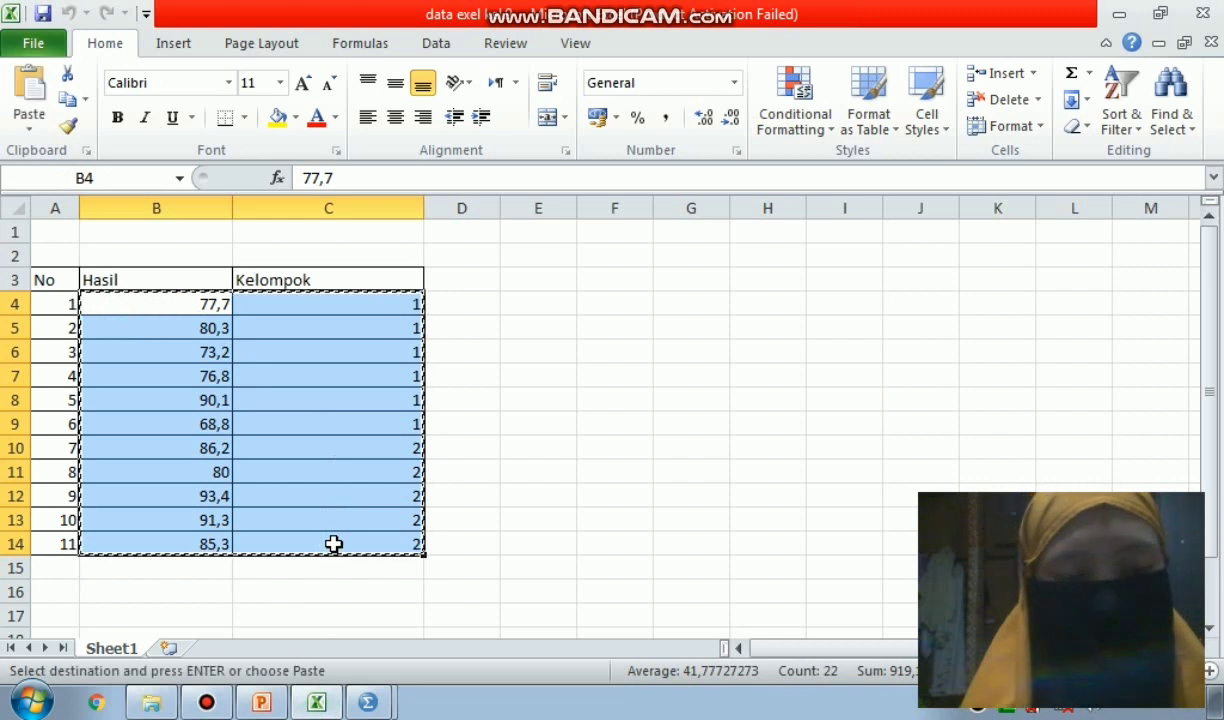
- Switch back to the SPSS Data Editor and paste the copied values from the first Hasil cell onward
{"action": "left_click", "coordinate": [368, 702]}
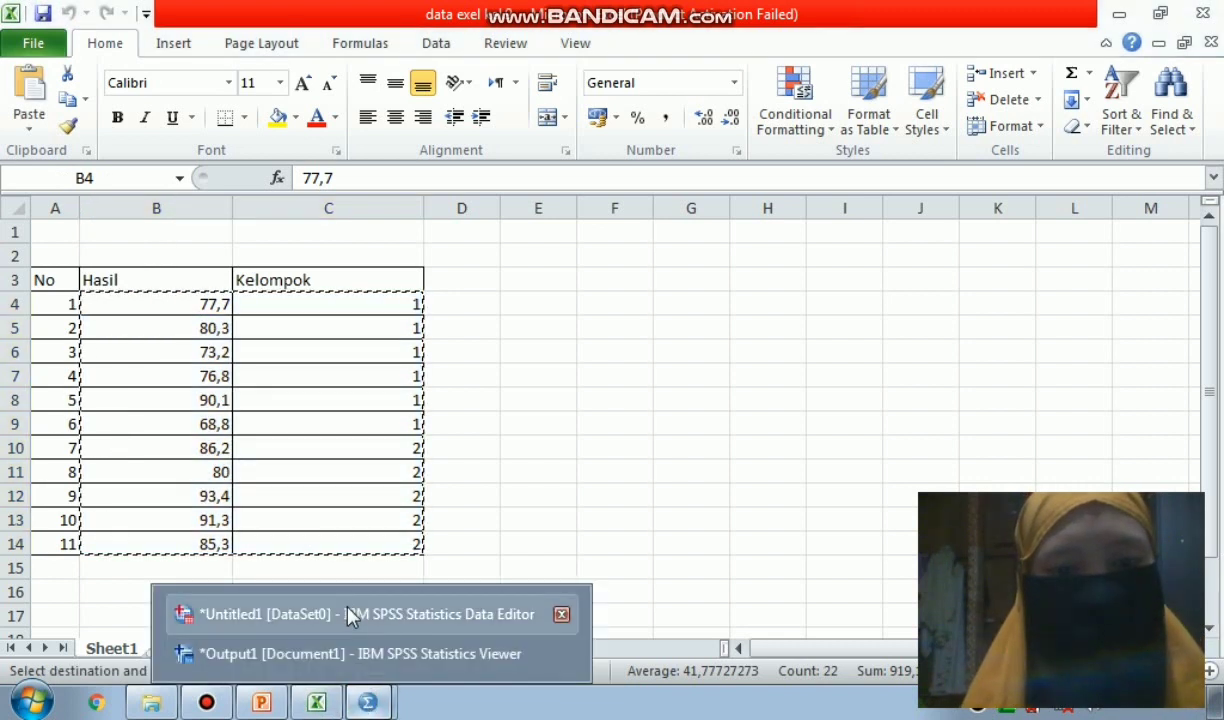
{"action": "left_click", "coordinate": [354, 616]}
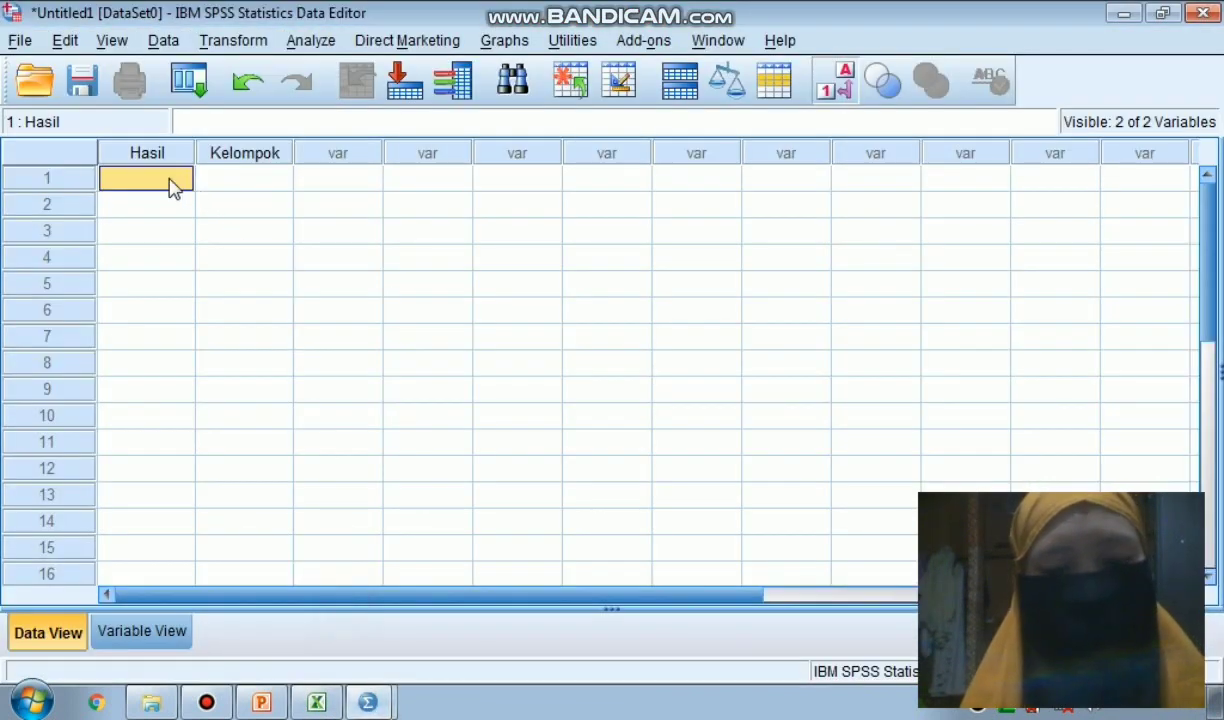
{"action": "key", "text": "ctrl+v"}
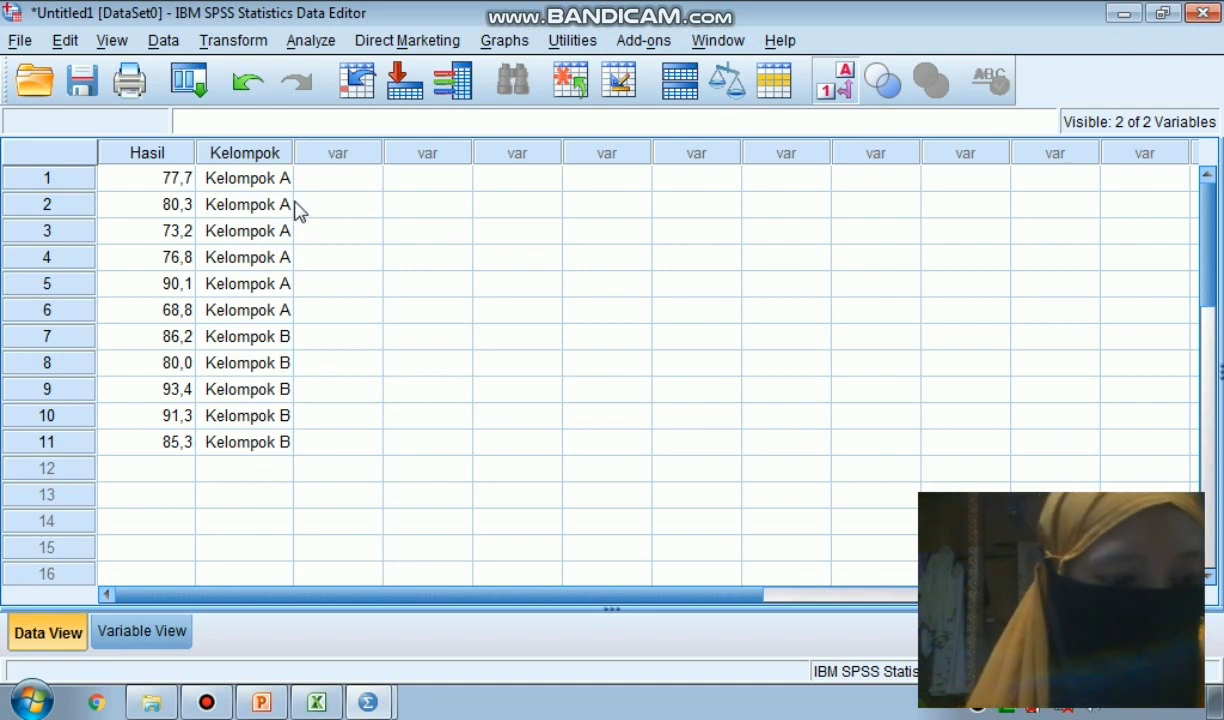
- Start an Independent-Samples T Test and assign Hasil Belajar as its test variable
{"action": "left_click", "coordinate": [301, 45]}
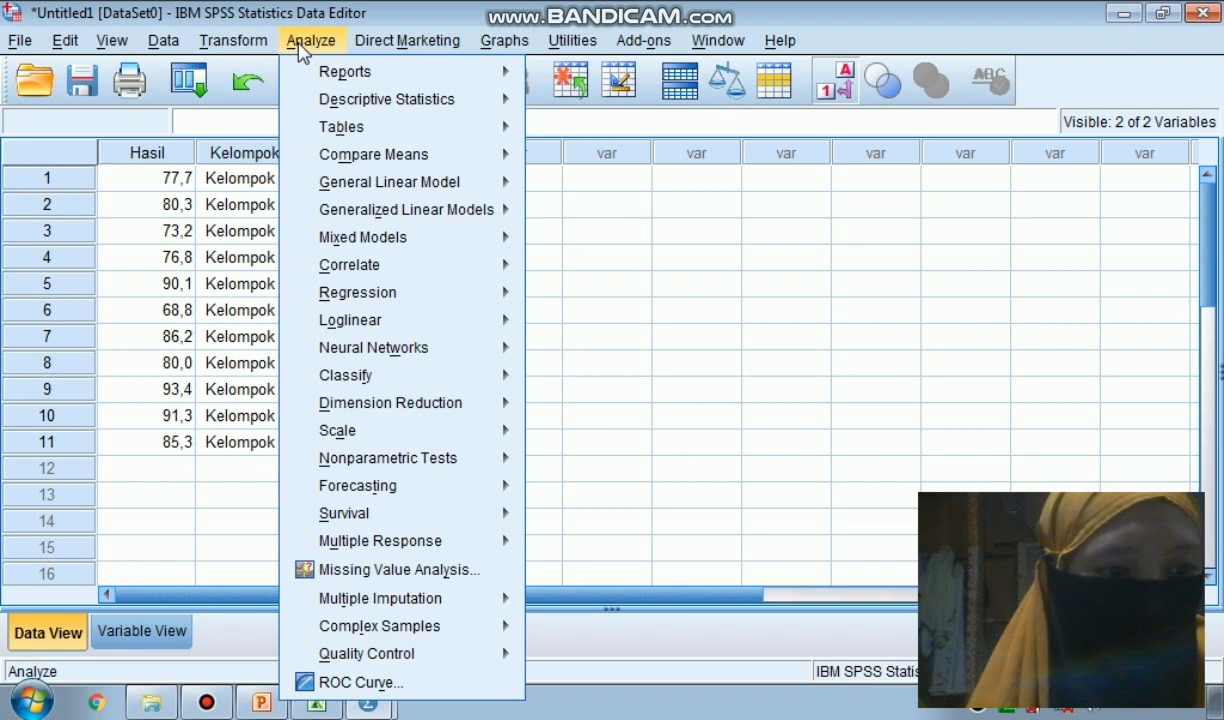
{"action": "mouse_move", "coordinate": [366, 162]}
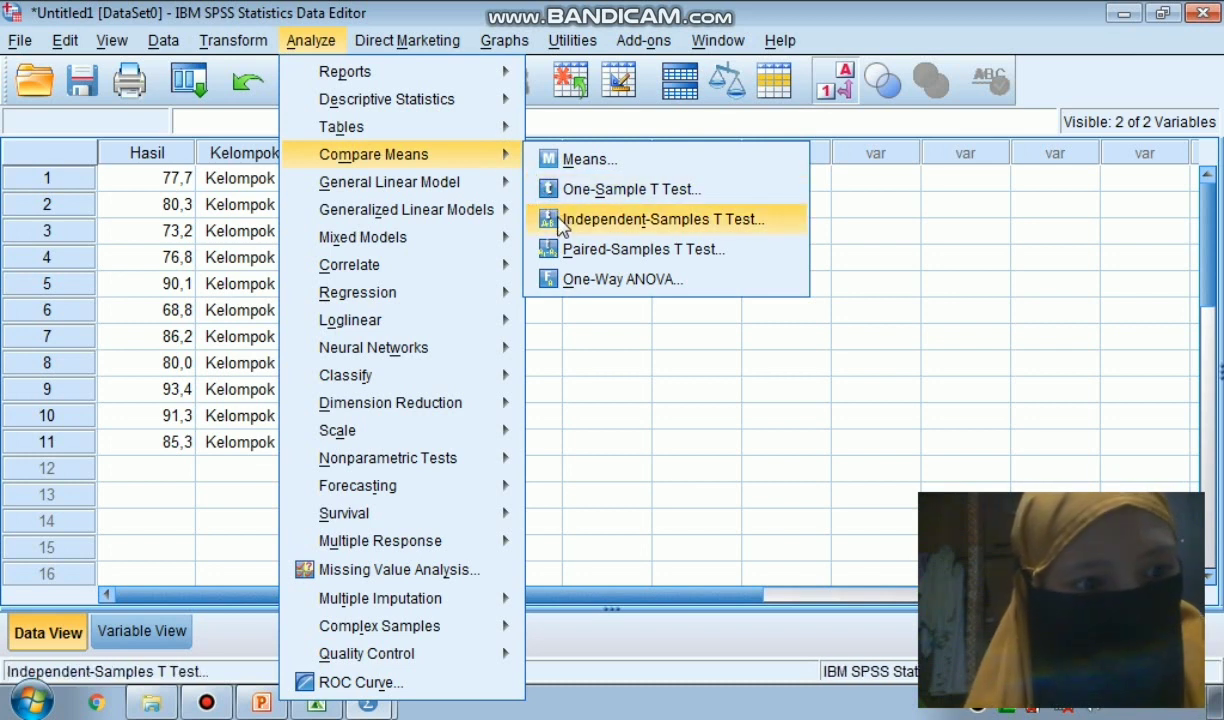
{"action": "left_click", "coordinate": [560, 220]}
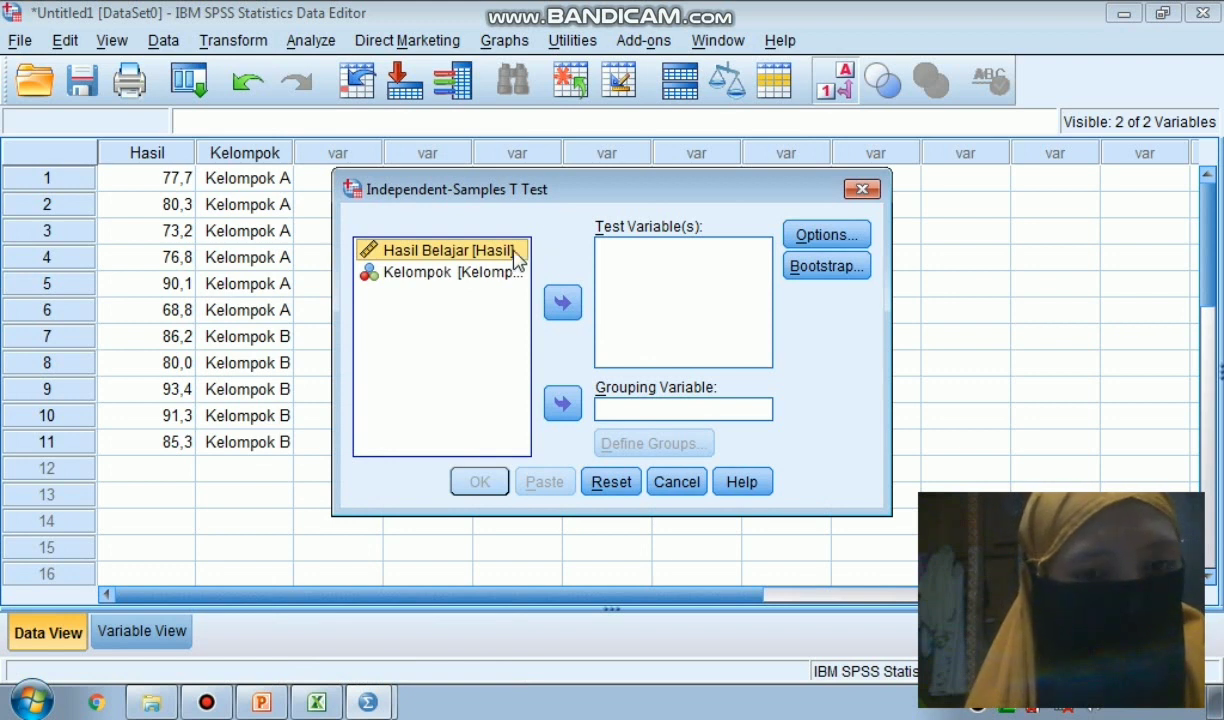
{"action": "left_click", "coordinate": [468, 251]}
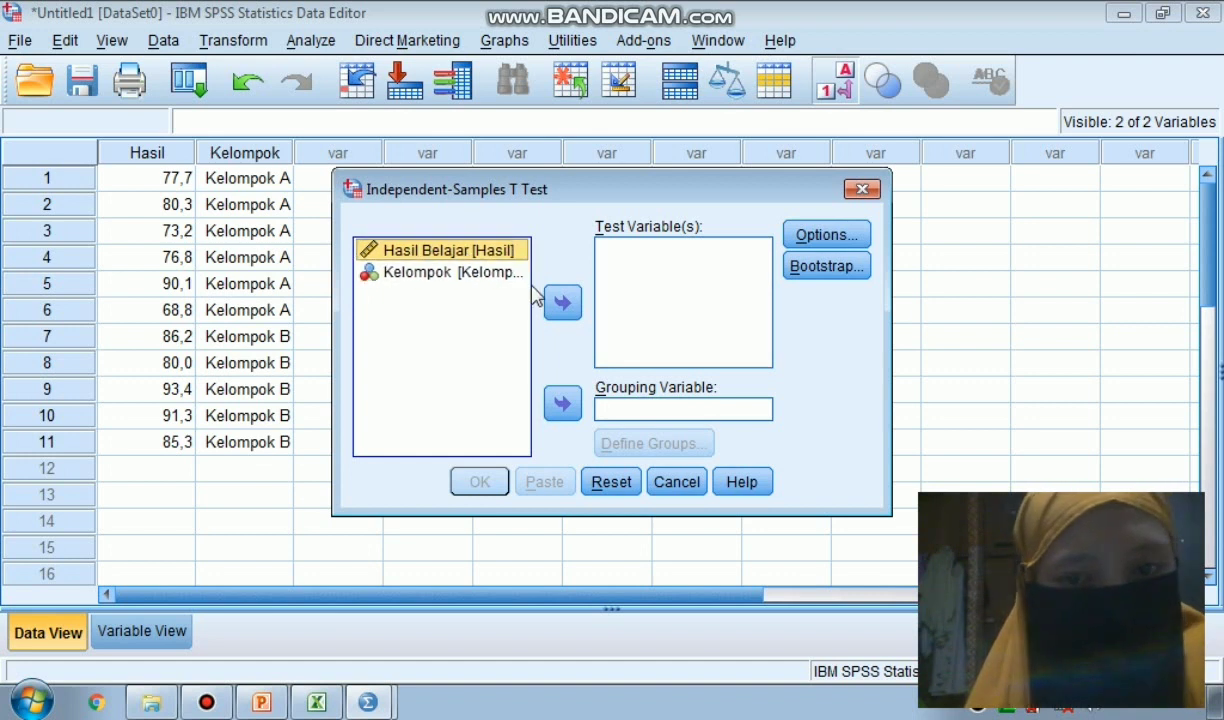
{"action": "left_click", "coordinate": [558, 302]}
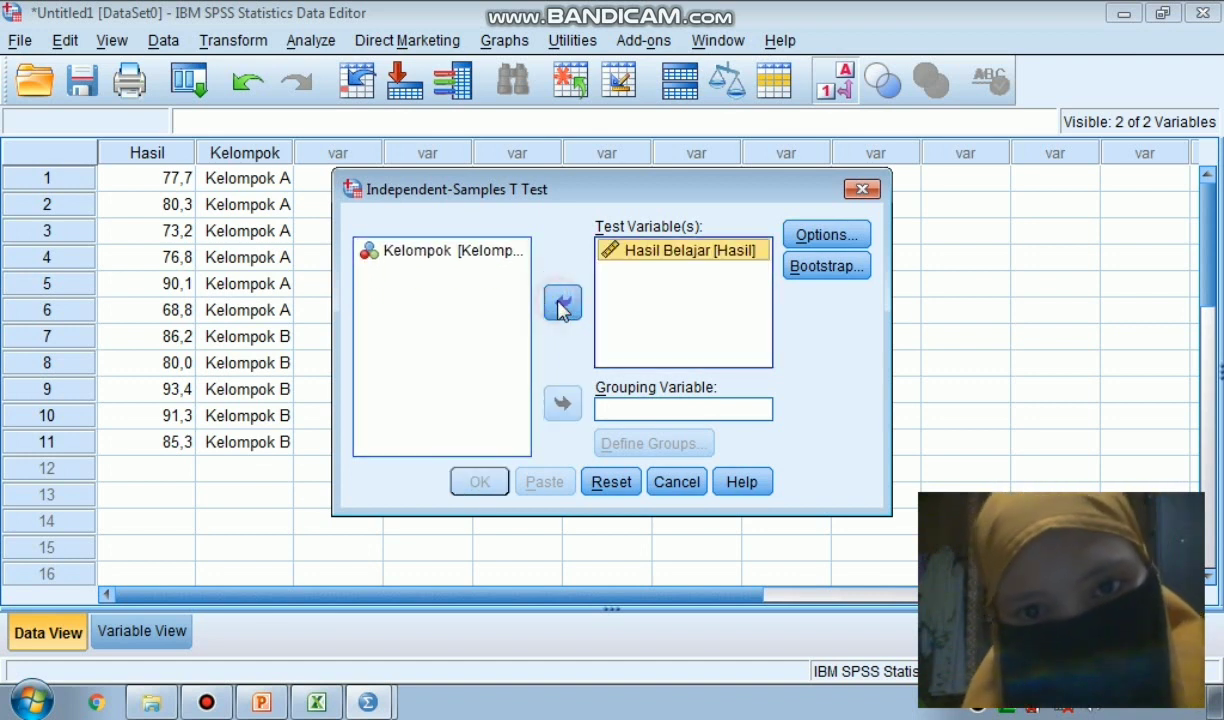
- Assign Kelompok as the grouping variable with Group 1 set to 1 and Group 2 set to 2, and run the test
{"action": "left_click", "coordinate": [462, 252]}
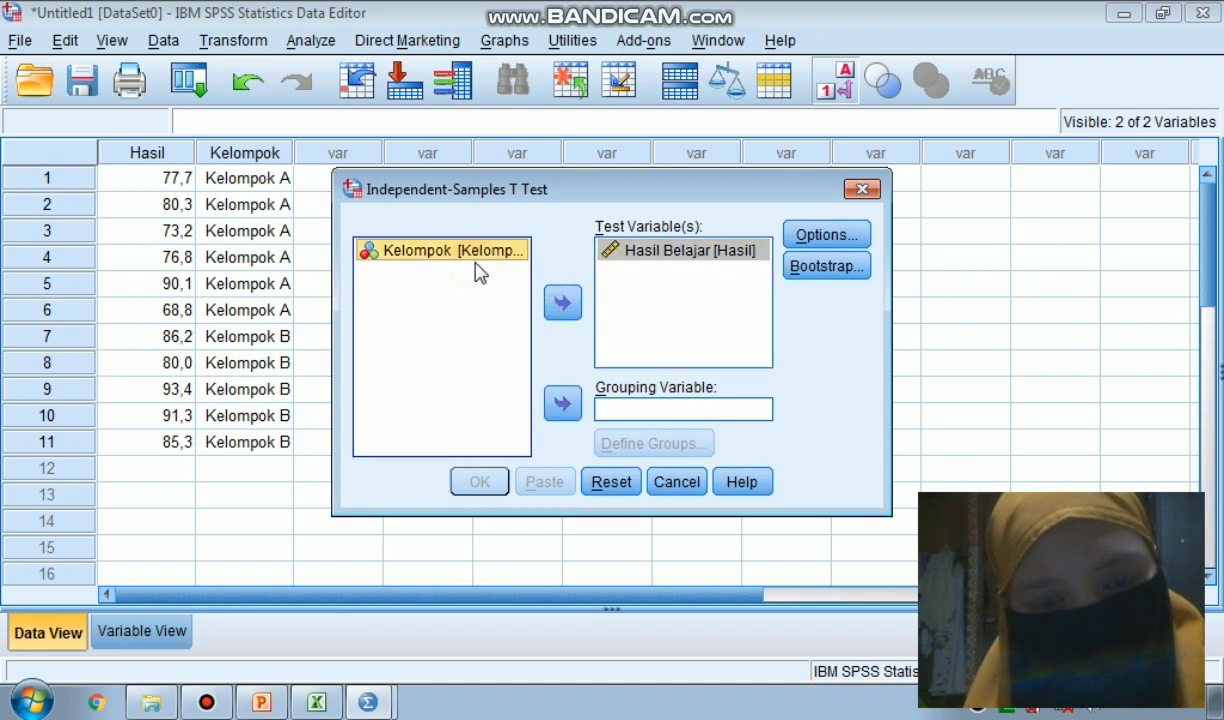
{"action": "left_click", "coordinate": [563, 405]}
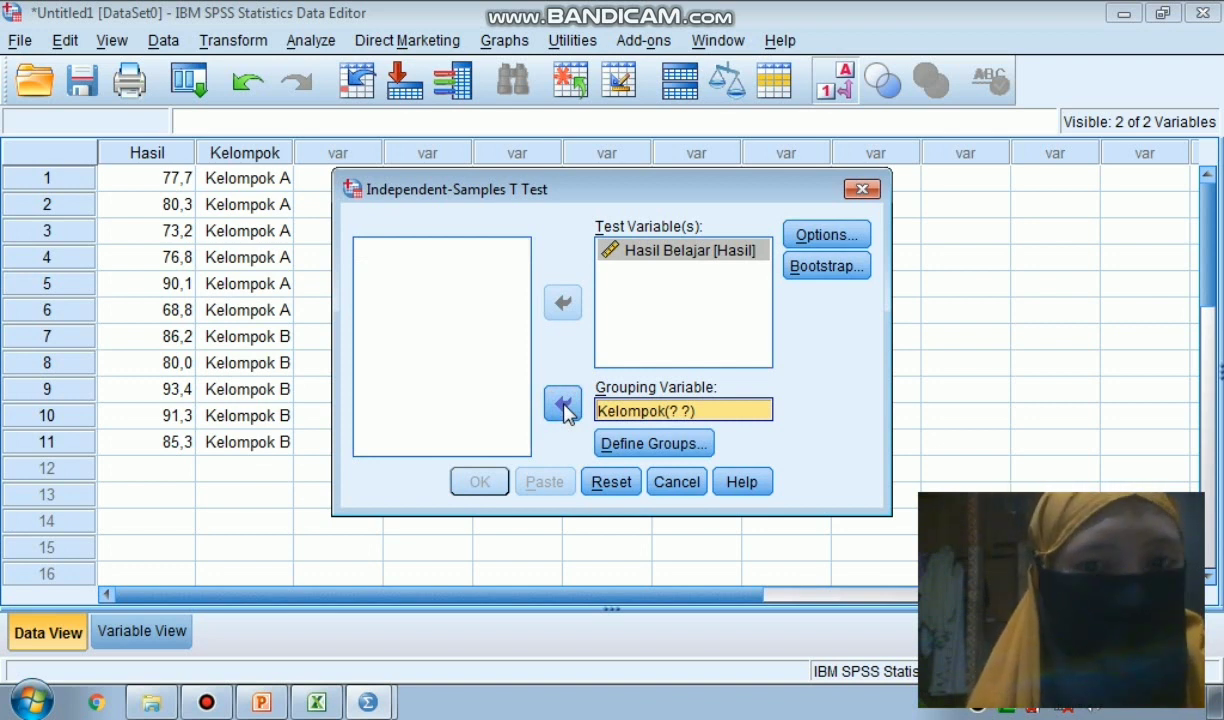
{"action": "left_click", "coordinate": [641, 447]}
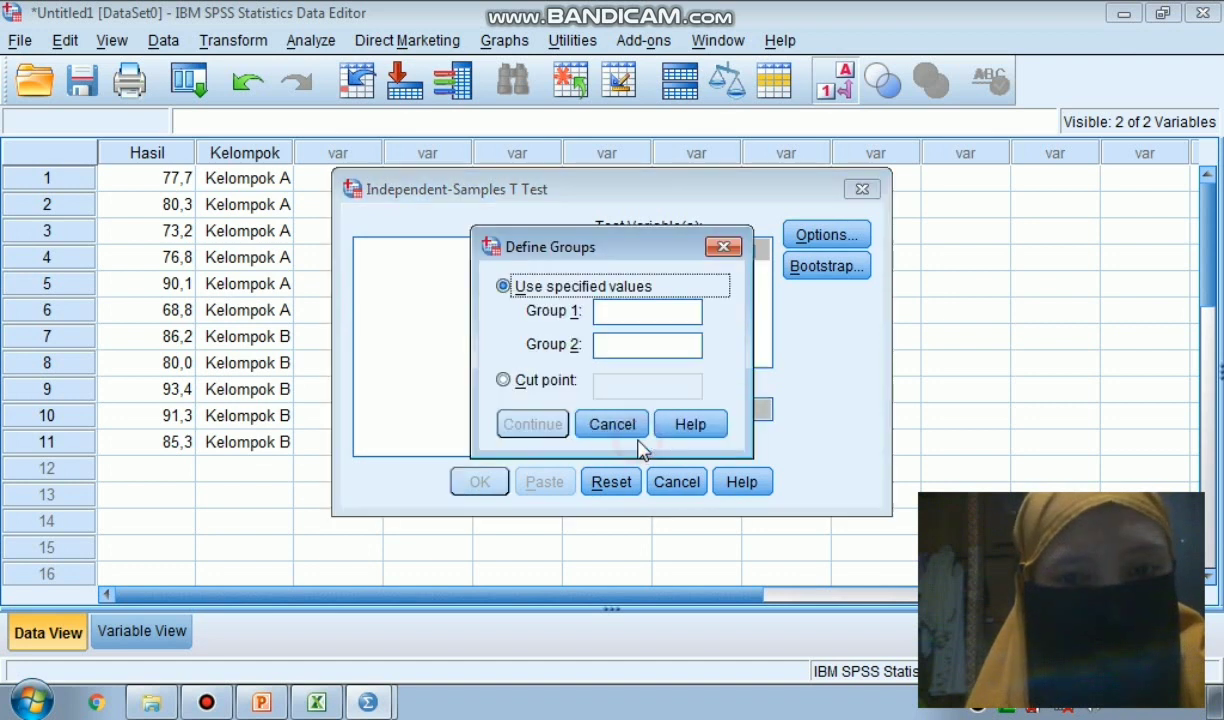
{"action": "left_click", "coordinate": [608, 313]}
{"action": "type", "text": "1"}
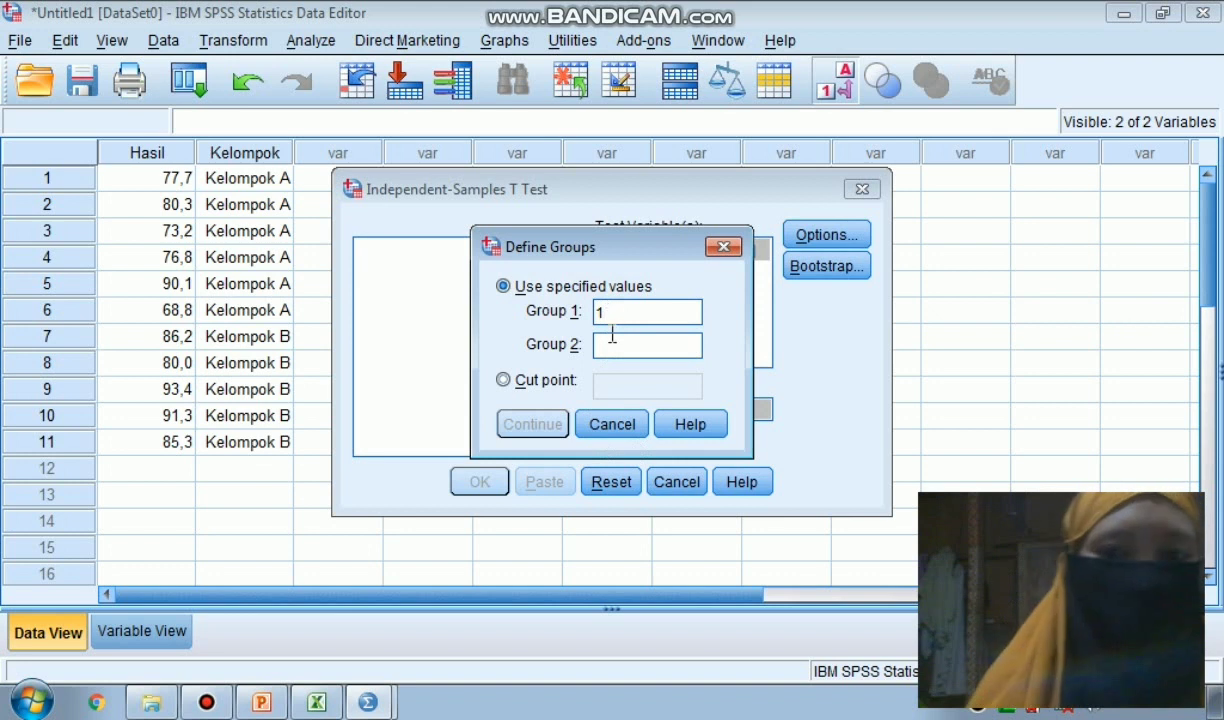
{"action": "left_click", "coordinate": [612, 346]}
{"action": "type", "text": "2"}
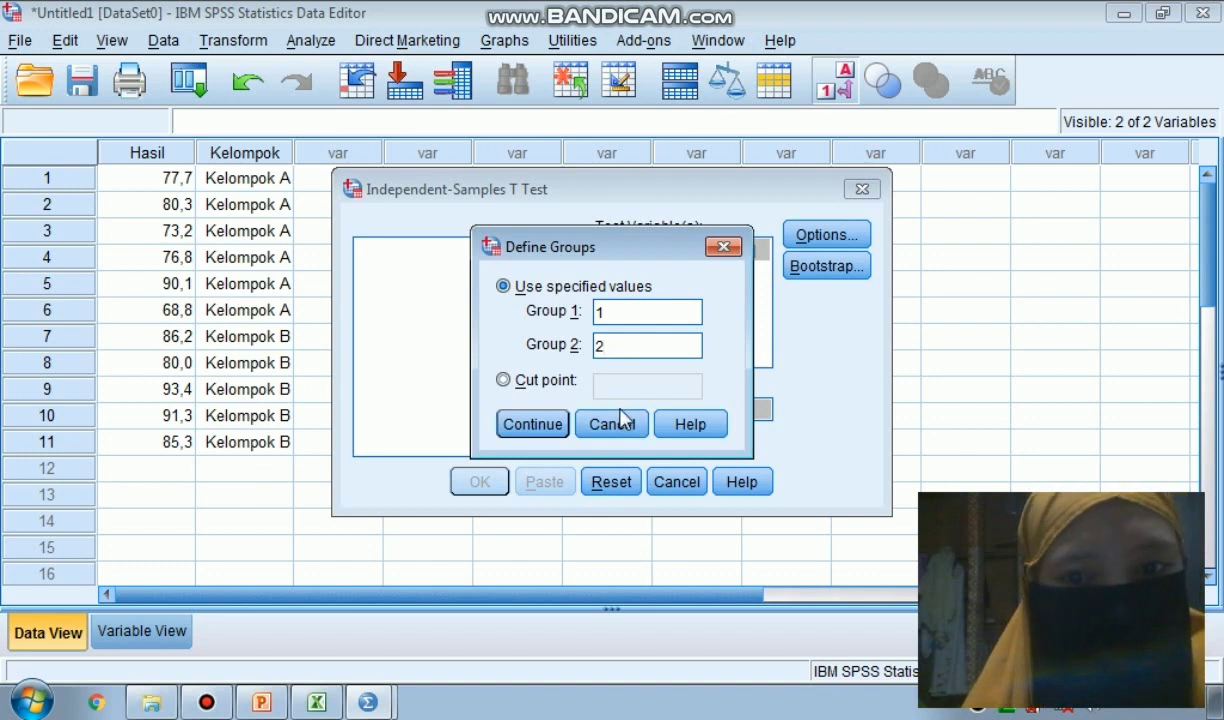
{"action": "left_click", "coordinate": [533, 424]}
{"action": "left_click", "coordinate": [479, 481]}
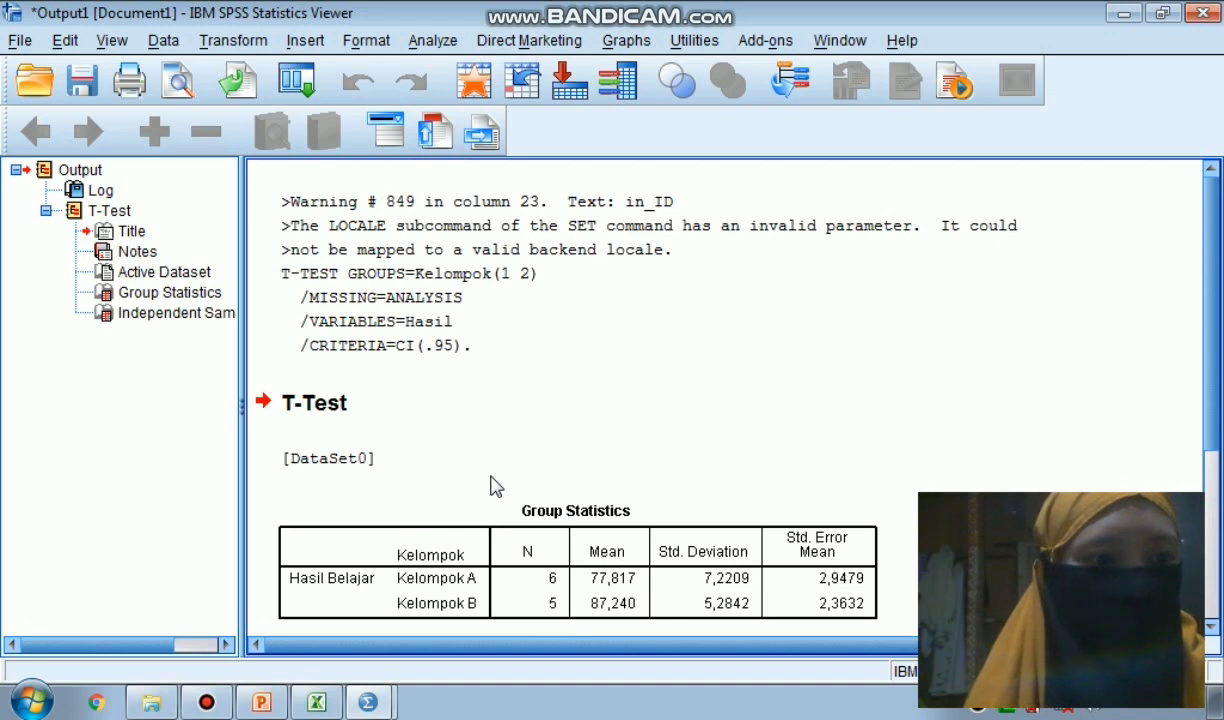
- Examine the Group Statistics table and the Levene's test and t-test columns of the Independent Samples Test table
{"action": "left_click_drag", "start_coordinate": [1215, 313], "coordinate": [1219, 522]}
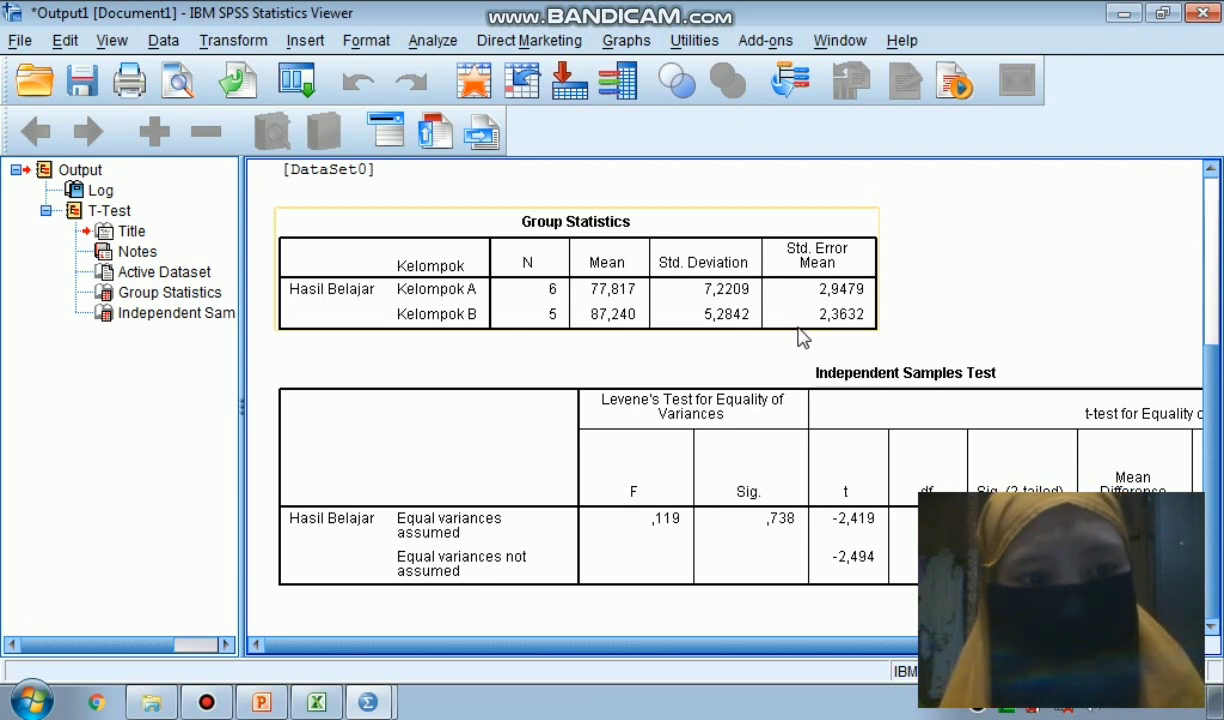
{"action": "left_click", "coordinate": [812, 380]}
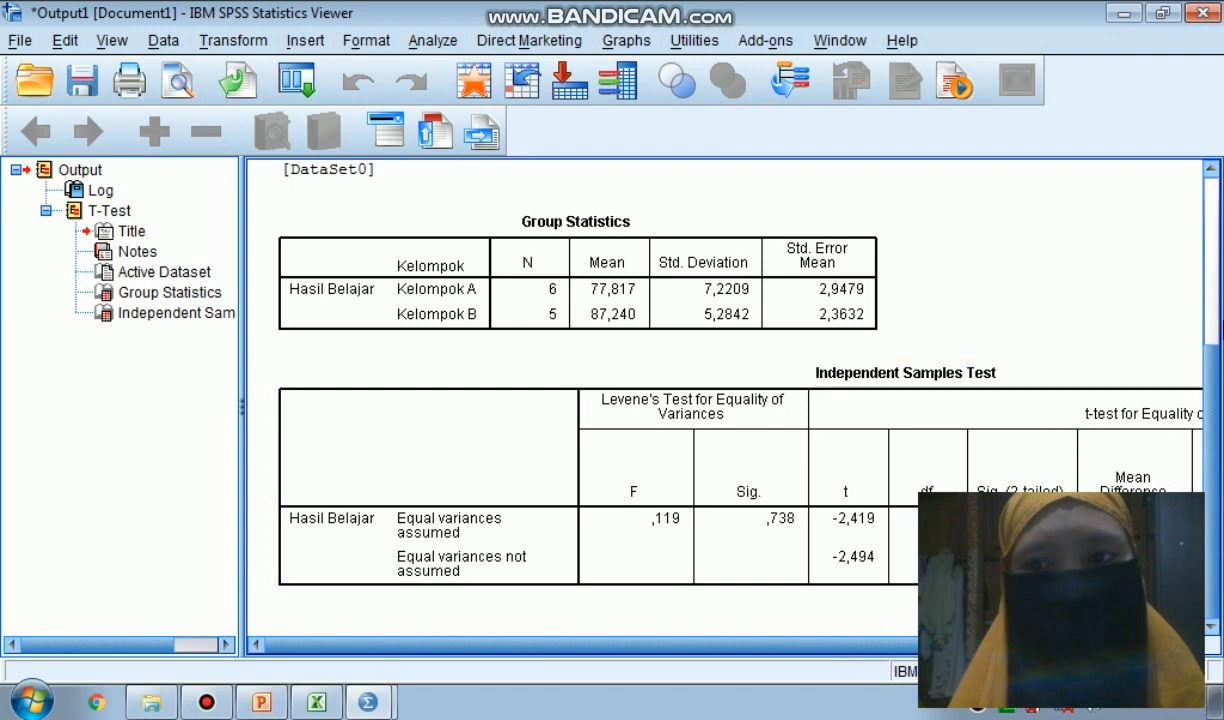
{"action": "left_click_drag", "start_coordinate": [876, 641], "coordinate": [1195, 640]}
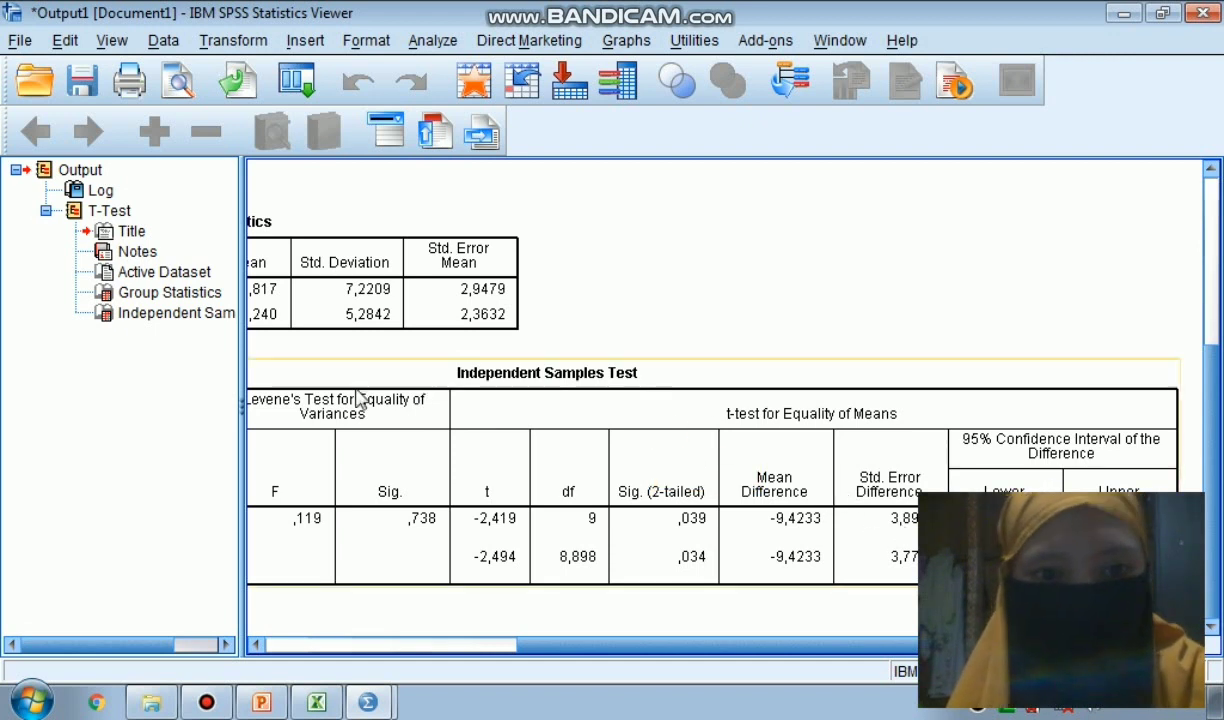
{"action": "left_click_drag", "start_coordinate": [557, 645], "coordinate": [497, 646]}
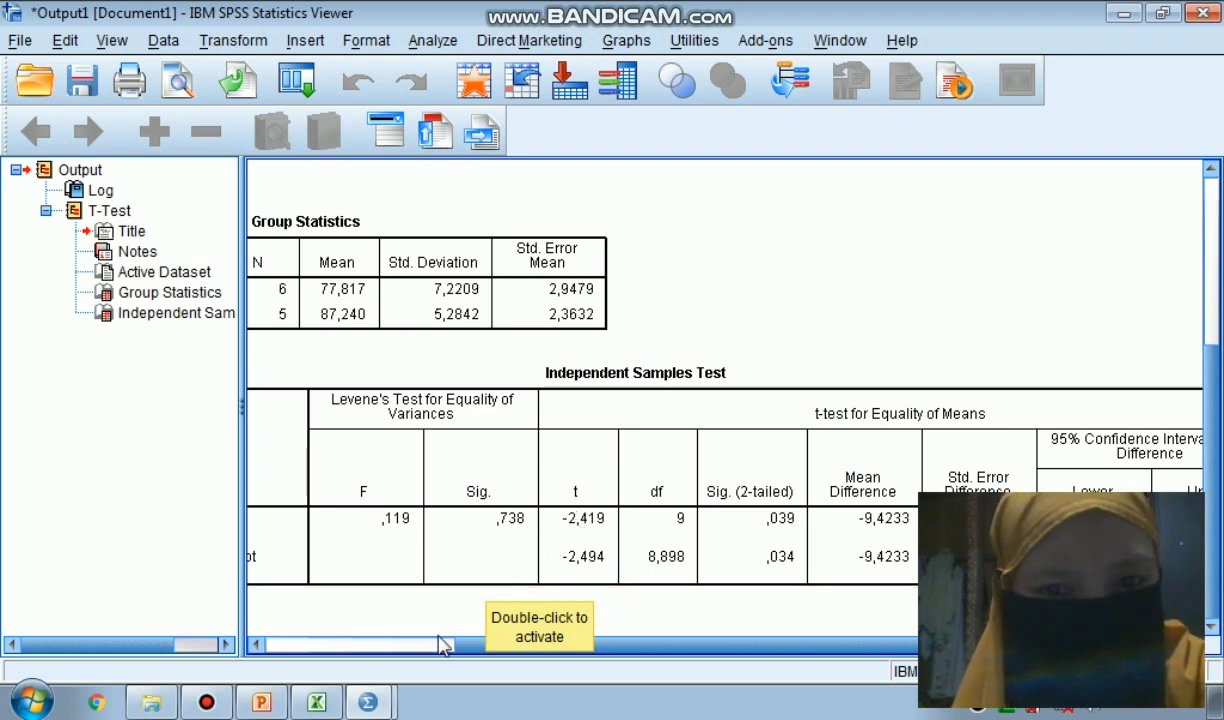
{"action": "mouse_move", "coordinate": [473, 647]}
{"action": "left_mouse_down"}
{"action": "mouse_move", "coordinate": [542, 663]}
{"action": "mouse_move", "coordinate": [478, 669]}
{"action": "left_mouse_up"}
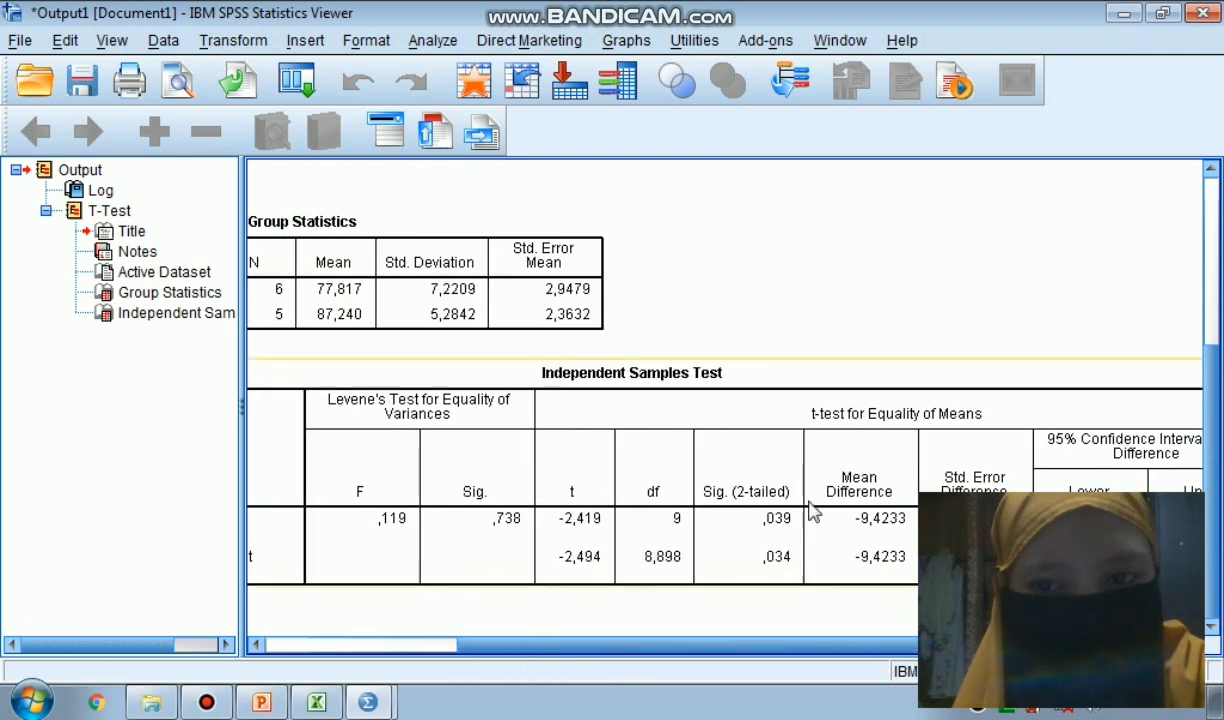